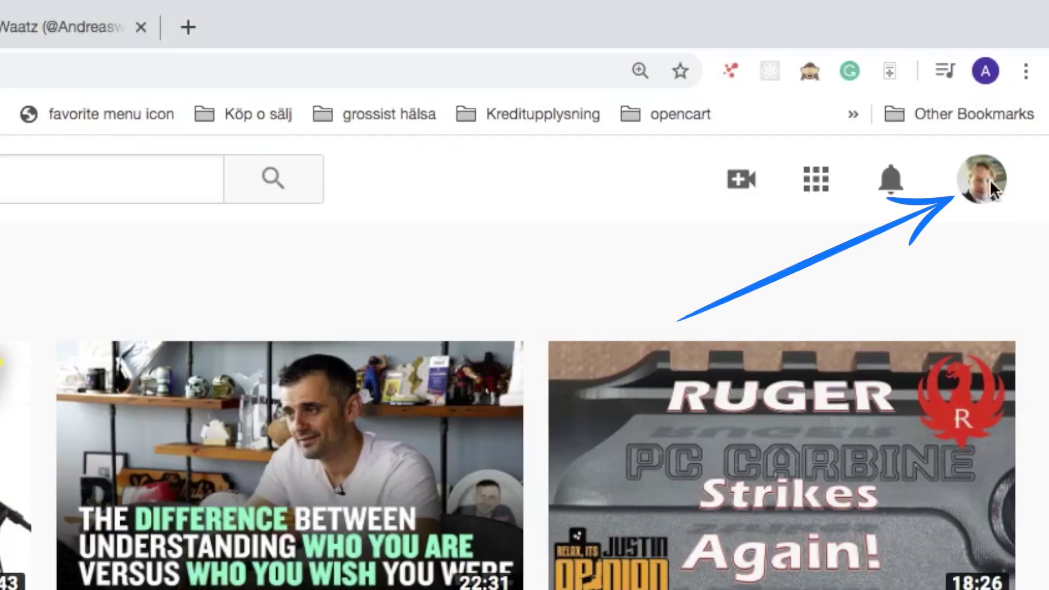
Step: Go to your own channel from the account menu and start customising it
click(990, 191)
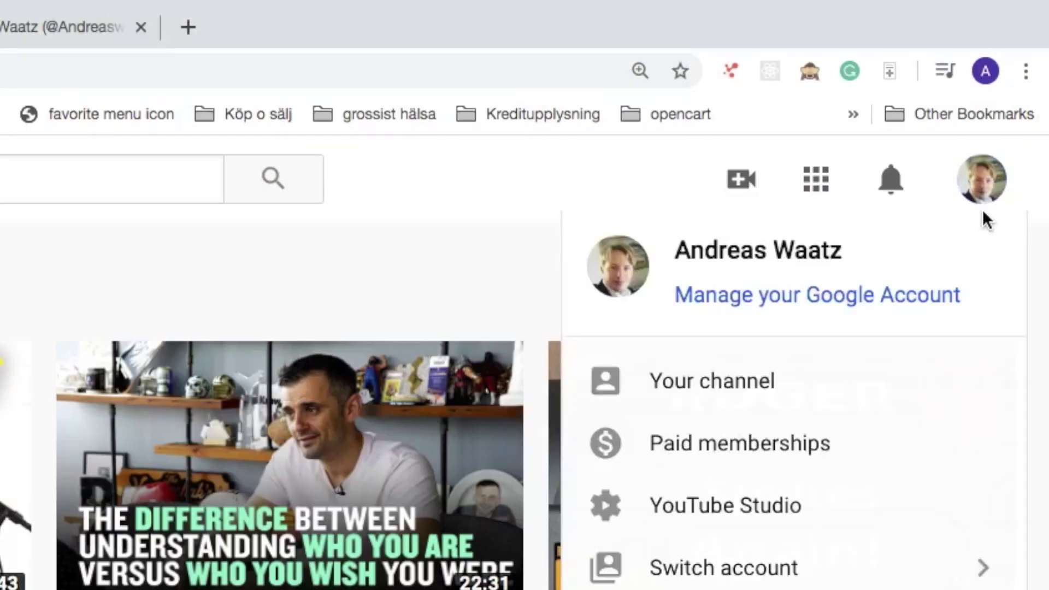
click(755, 398)
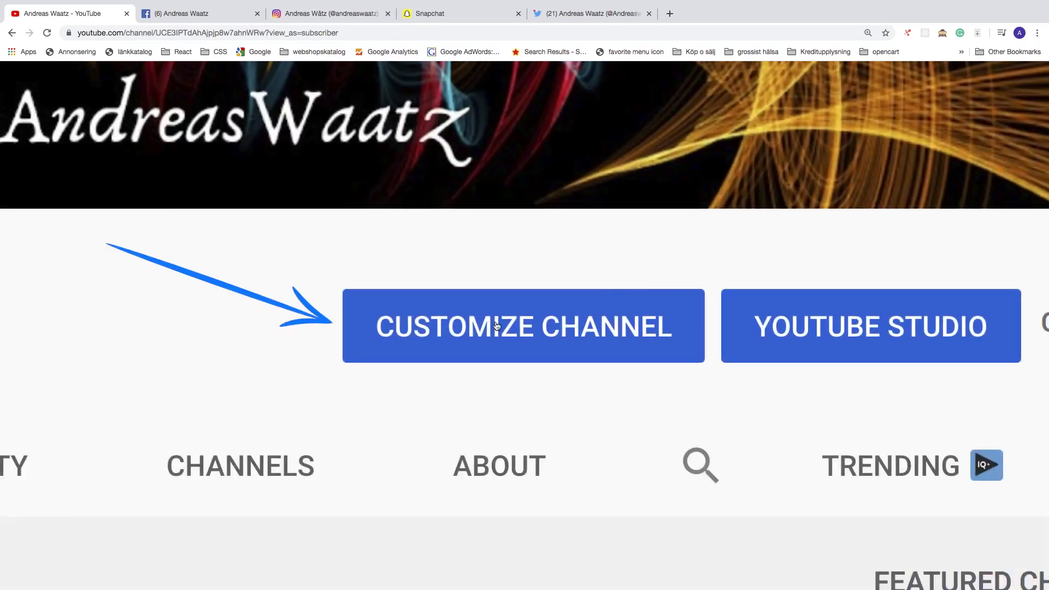
click(496, 328)
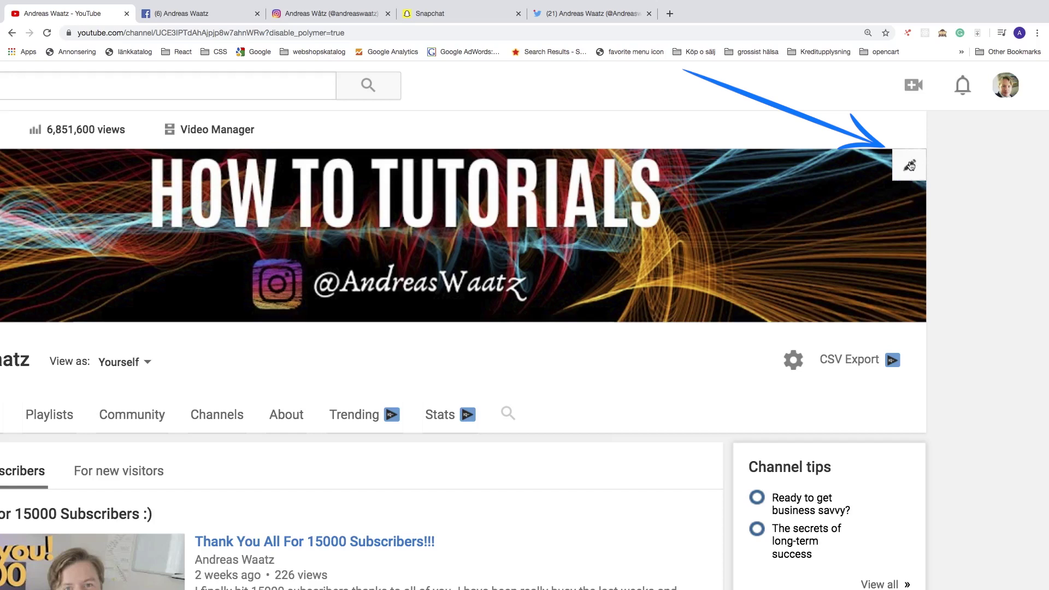
Step: Bring up the channel's custom links editor and add a new empty link entry
click(911, 166)
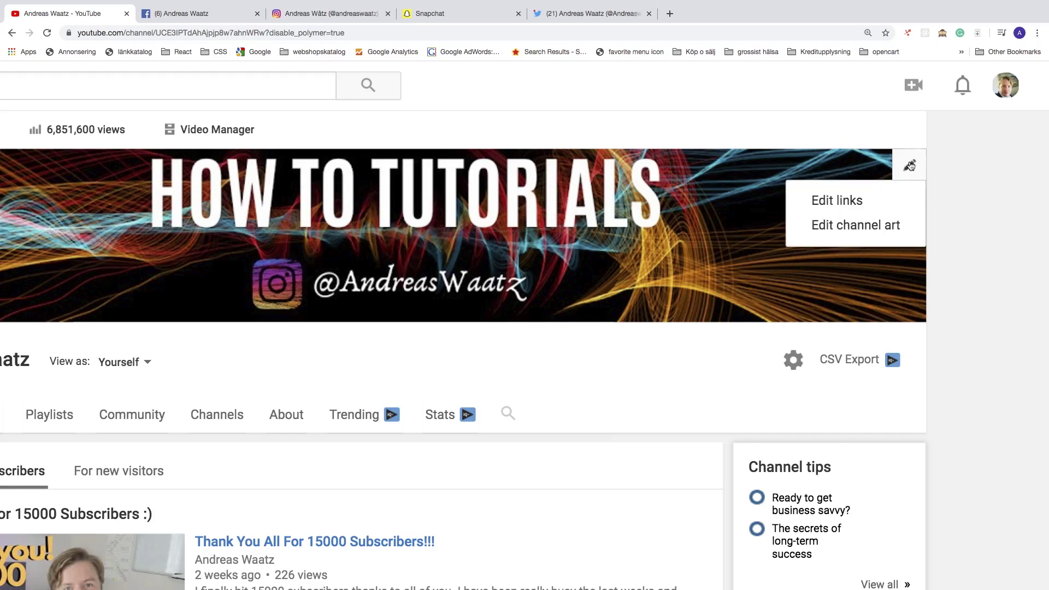
click(837, 201)
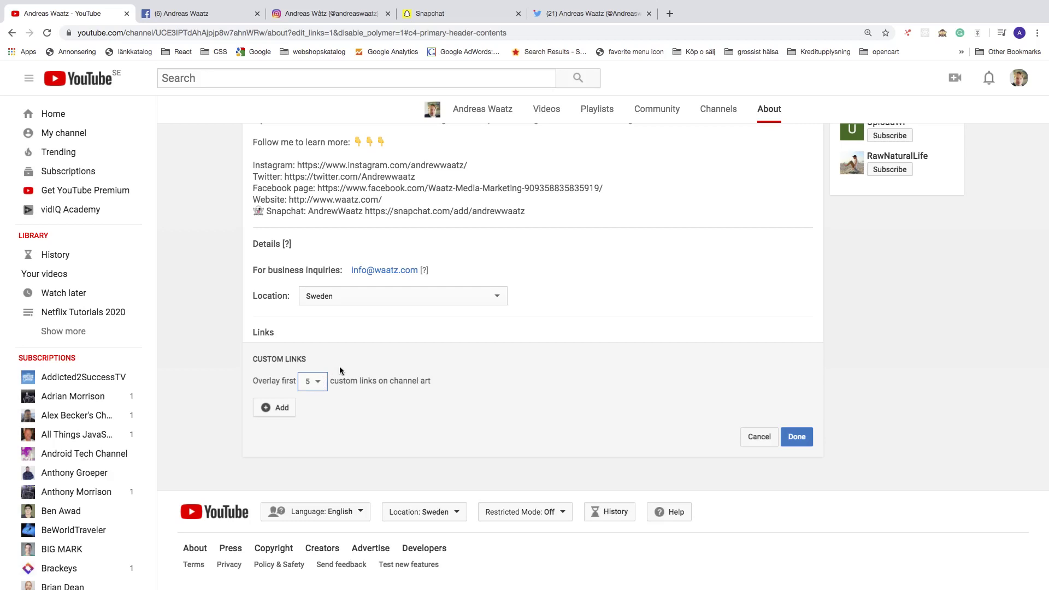
click(278, 407)
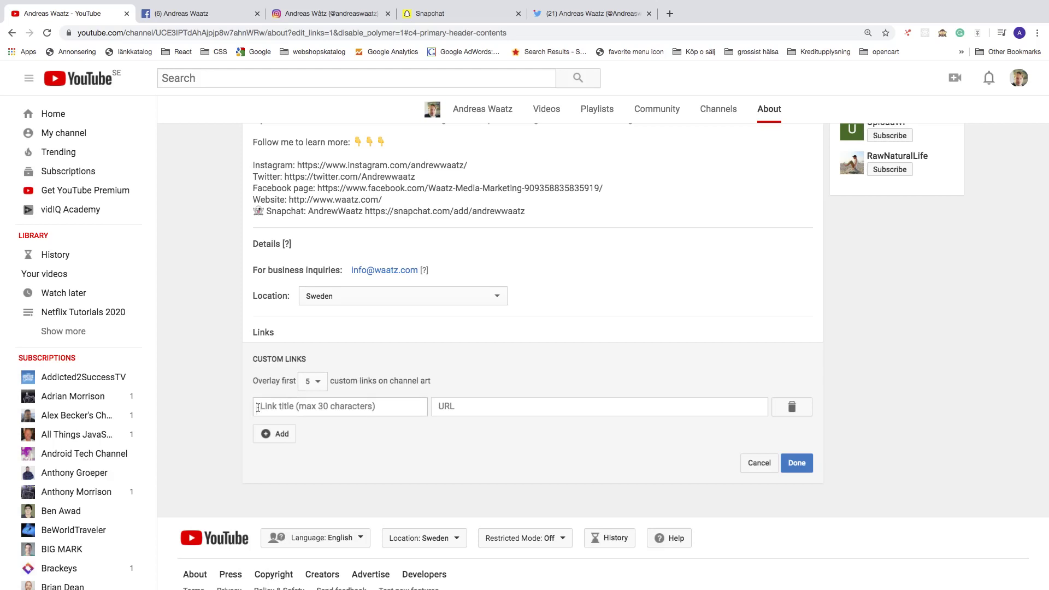
click(484, 403)
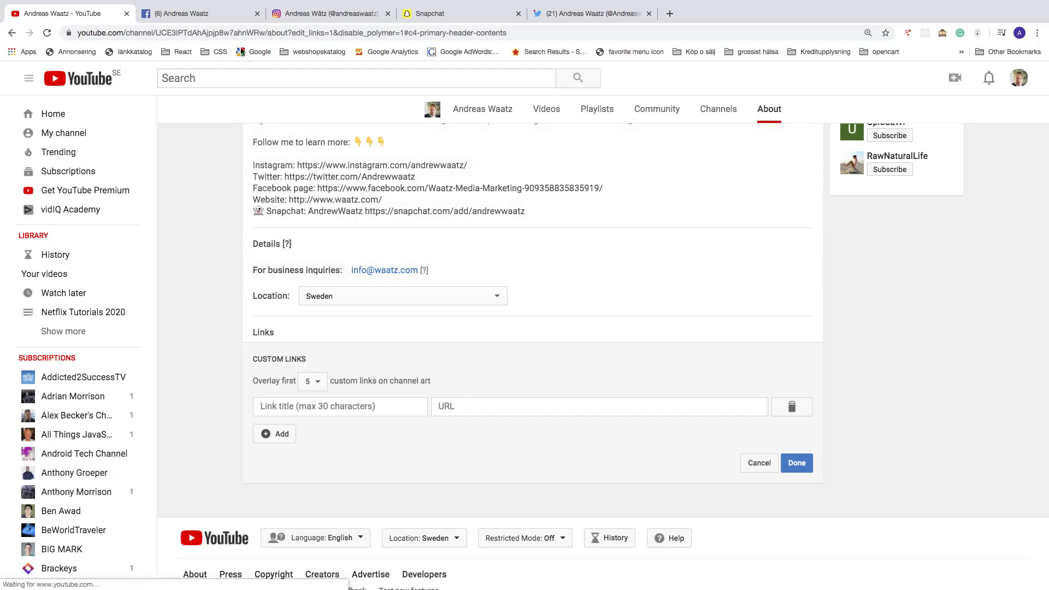
Step: Copy the Facebook profile address from the Facebook tab's address bar
click(207, 14)
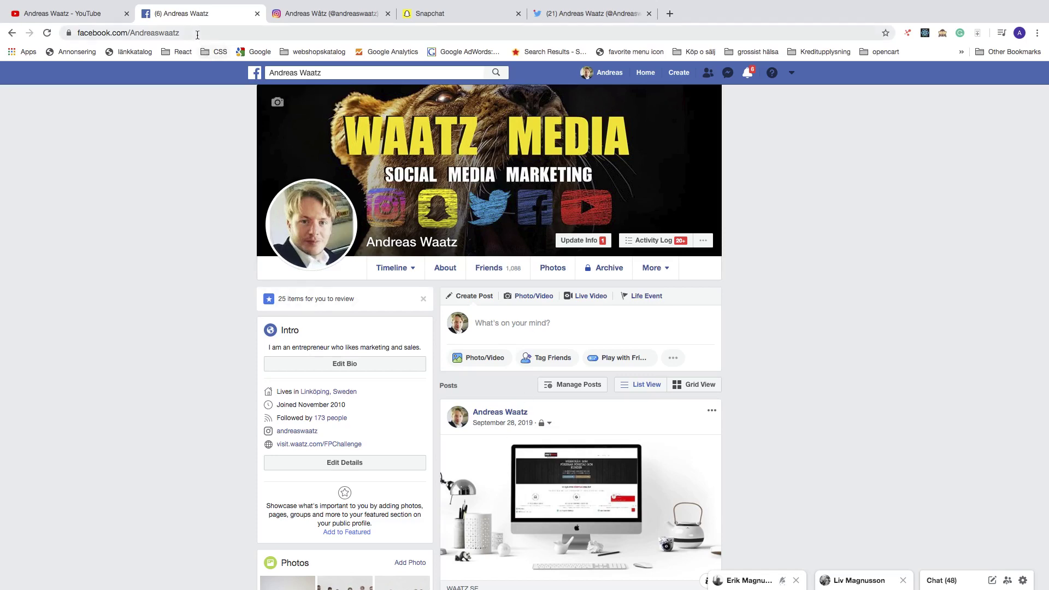
click(174, 33)
right_click(168, 35)
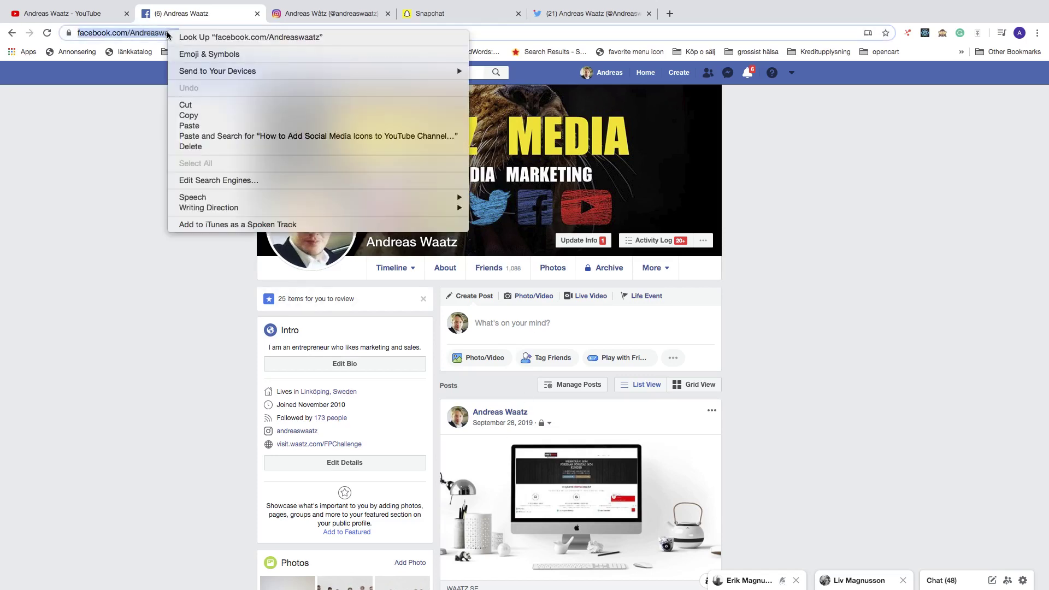
click(228, 115)
Step: Title the new link 'Facebook', set its URL to facebook.com/Andreaswaatz and save the links
click(85, 14)
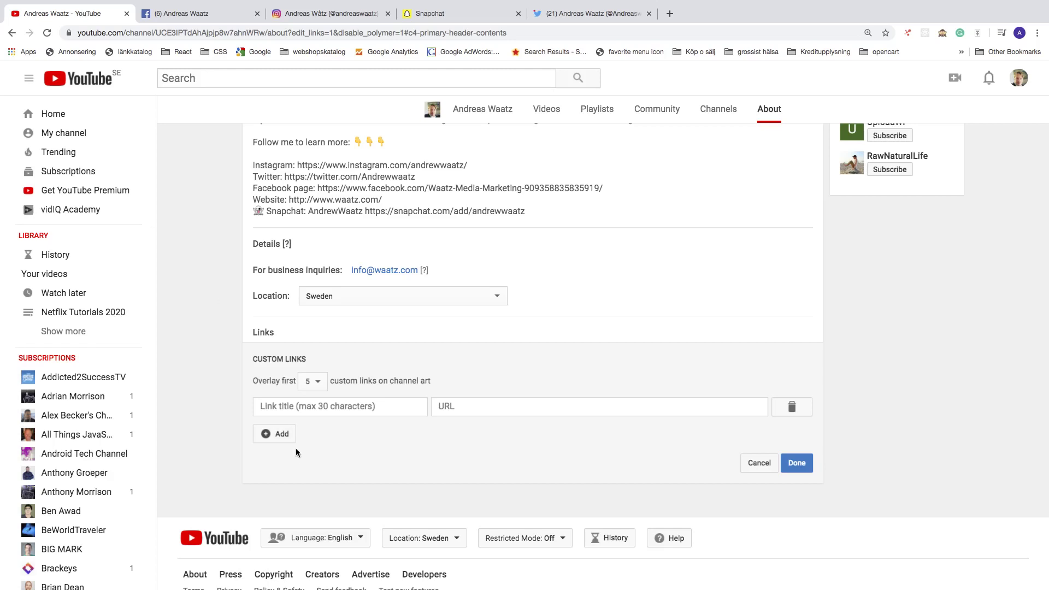
click(302, 410)
text(F)
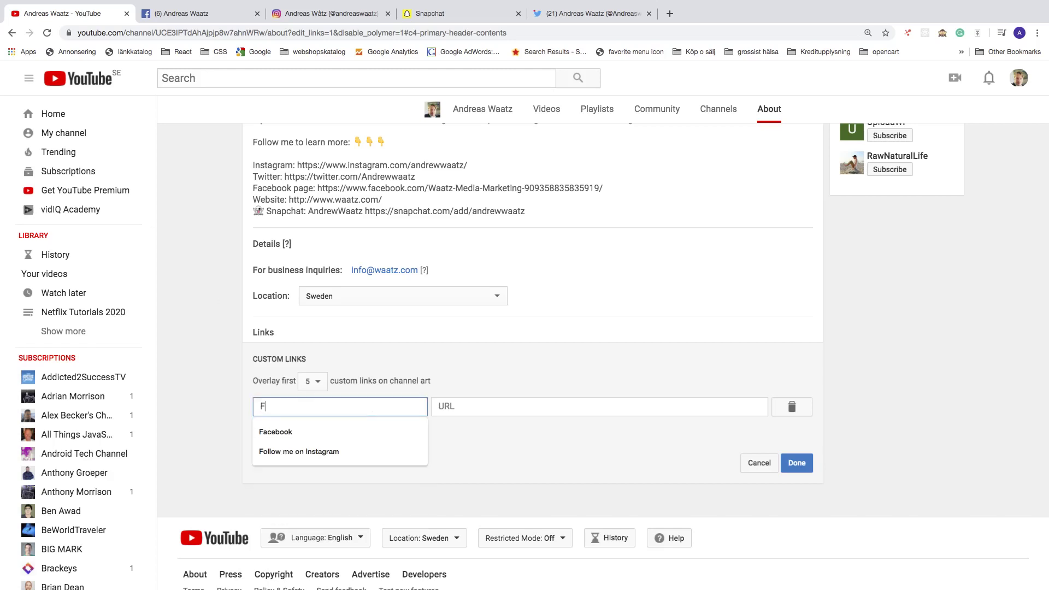
text(acebook)
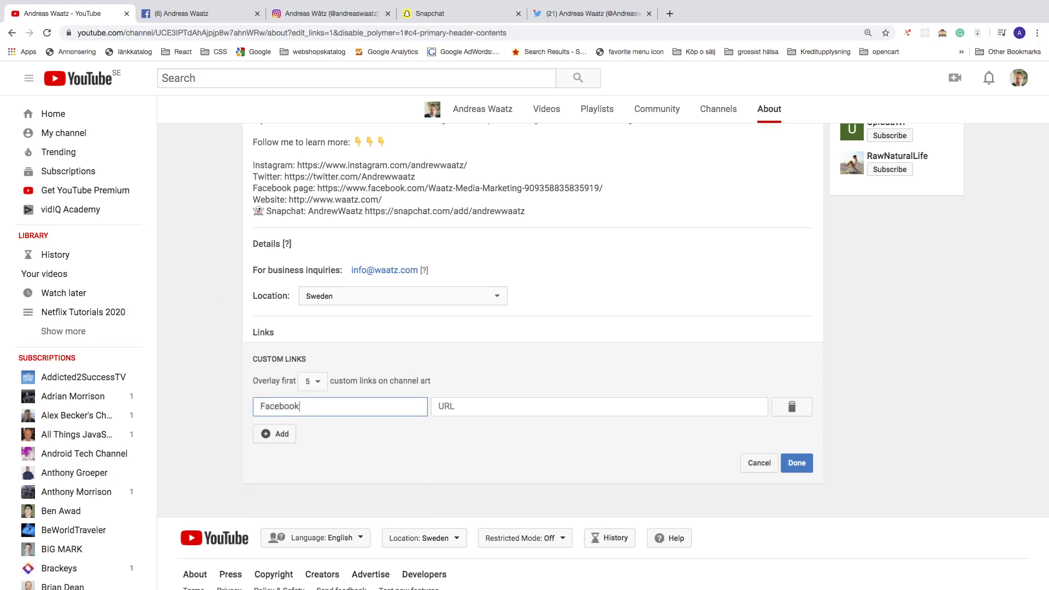
click(455, 408)
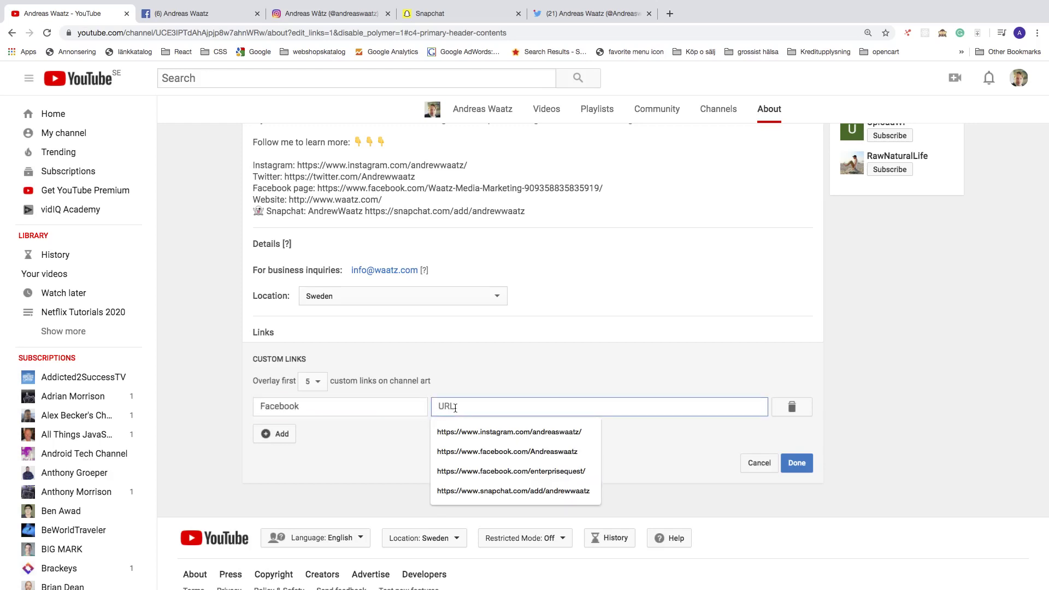
key(Down)
key(Down)
key(Return)
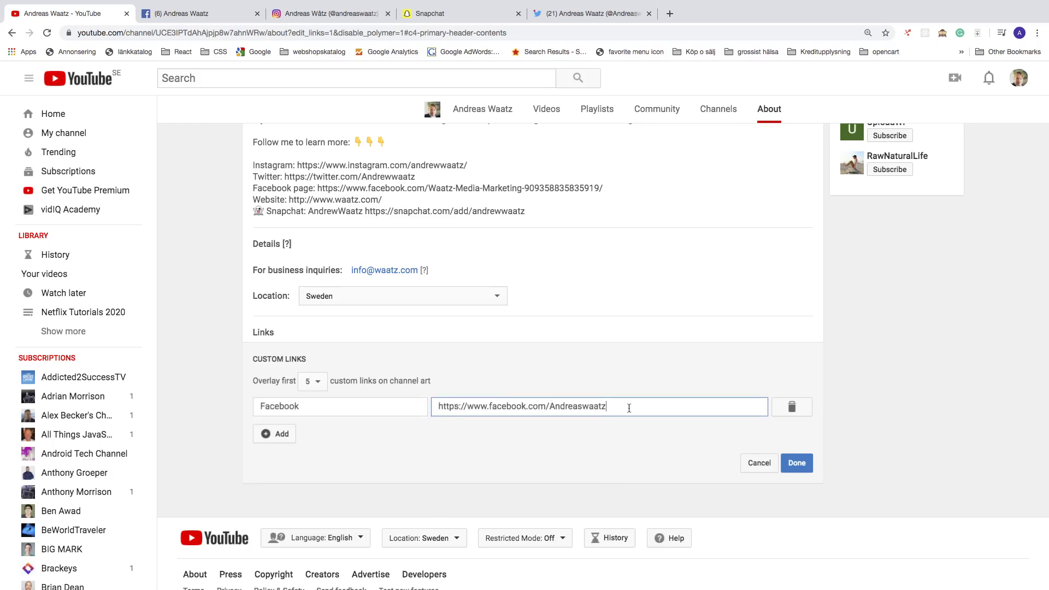
click(800, 465)
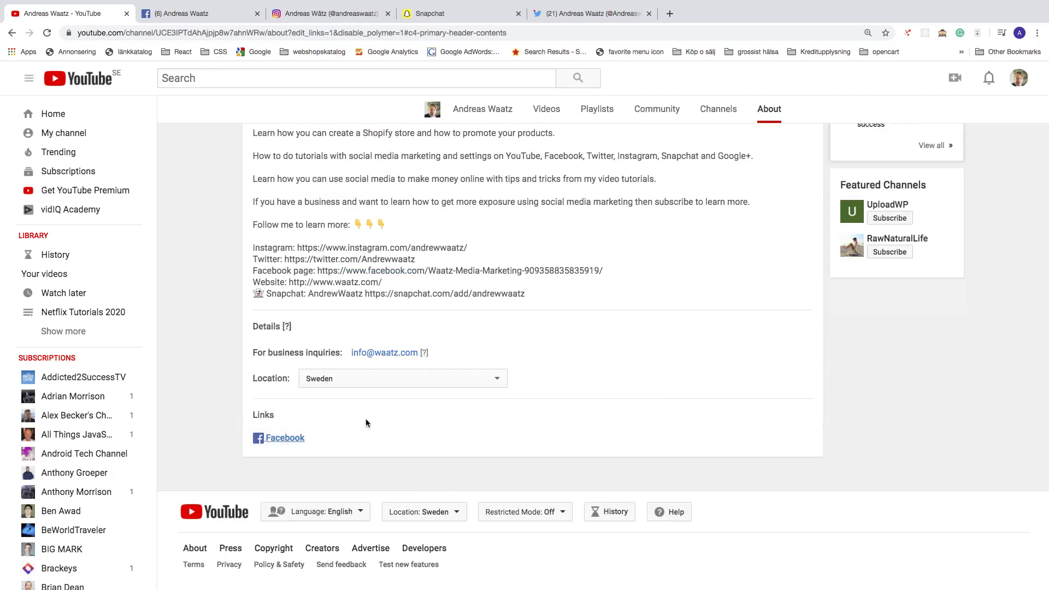
scroll(281, 442, up, 1)
scroll(281, 443, up, 3)
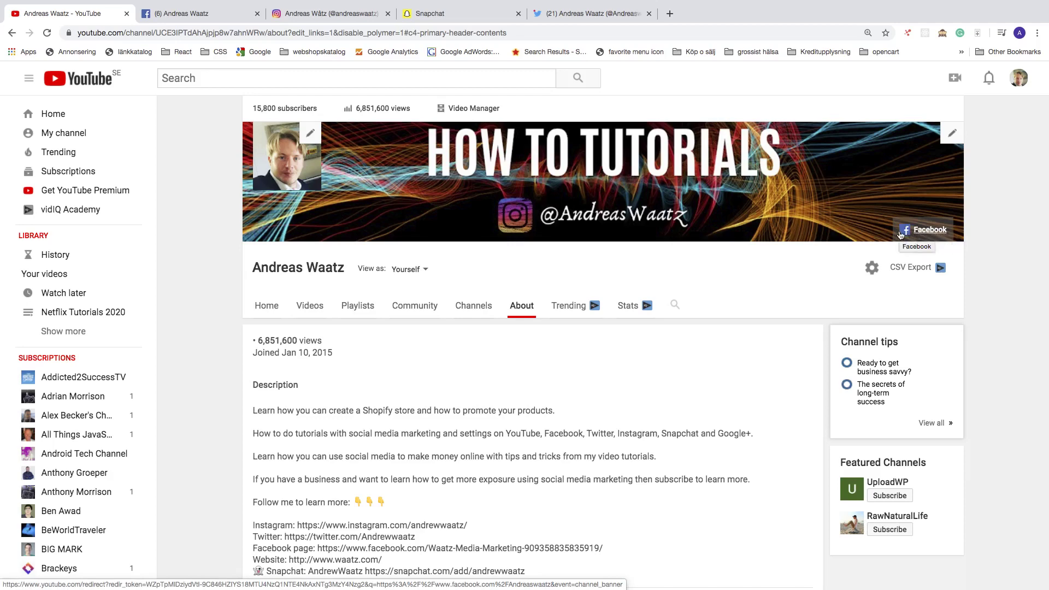
scroll(894, 235, down, 3)
scroll(891, 235, up, 2)
scroll(894, 236, up, 2)
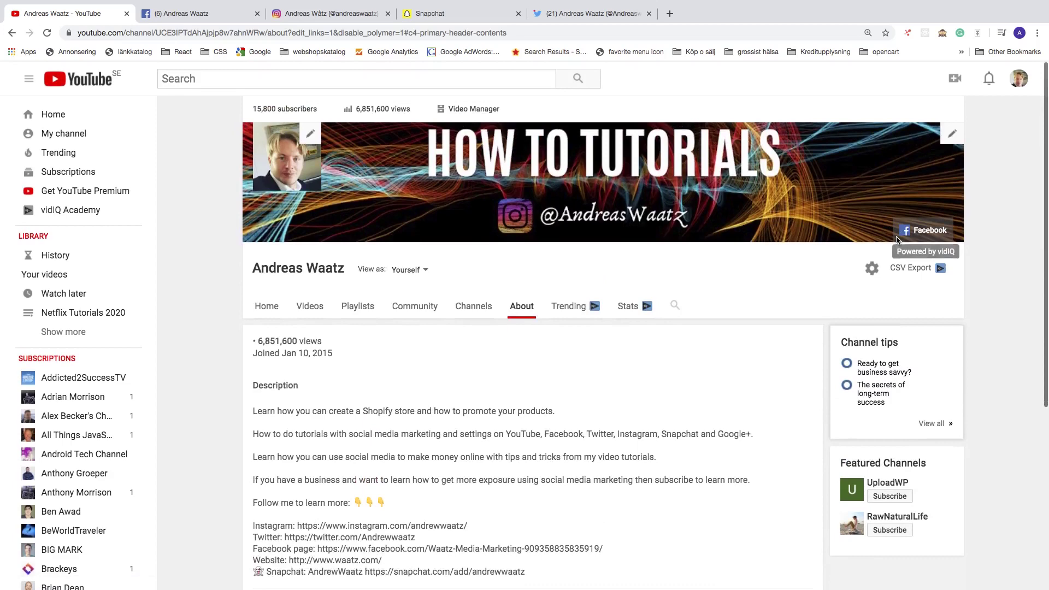
Step: Copy the andreaswaatz Instagram profile address and return to the YouTube channel page
click(300, 15)
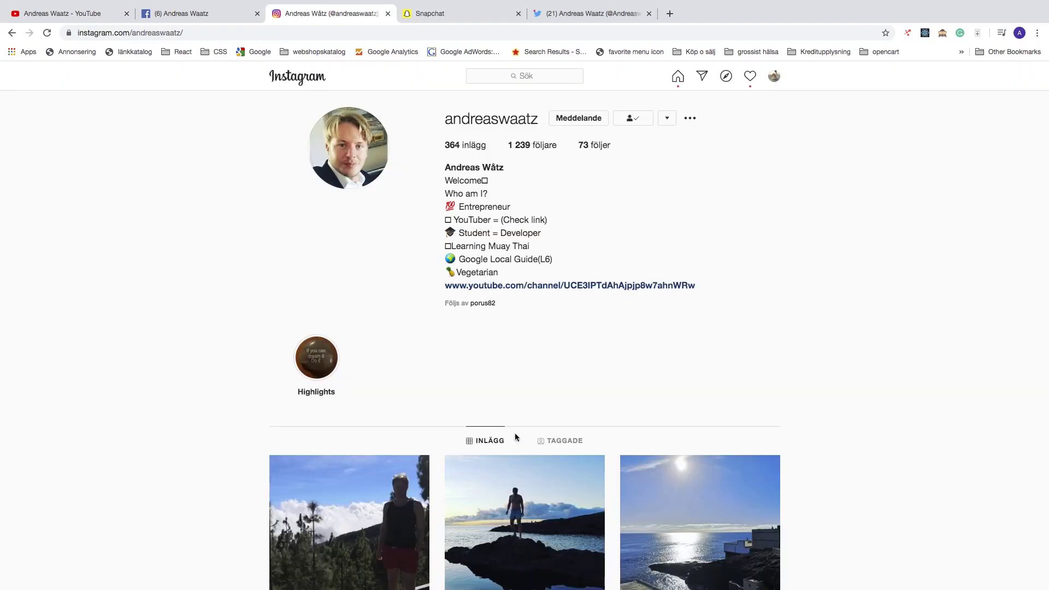
click(188, 33)
right_click(168, 33)
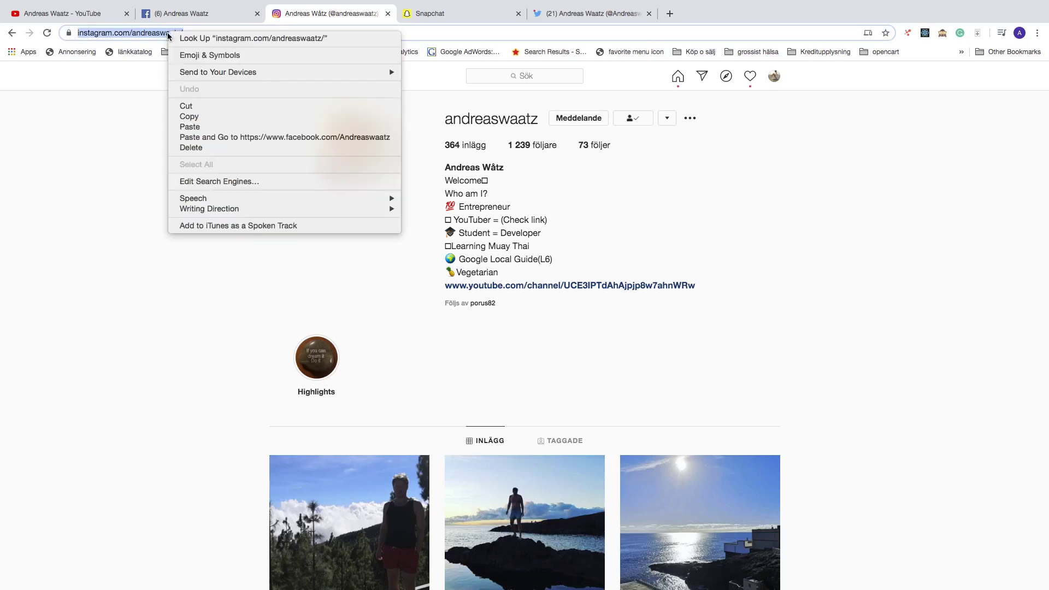
click(205, 117)
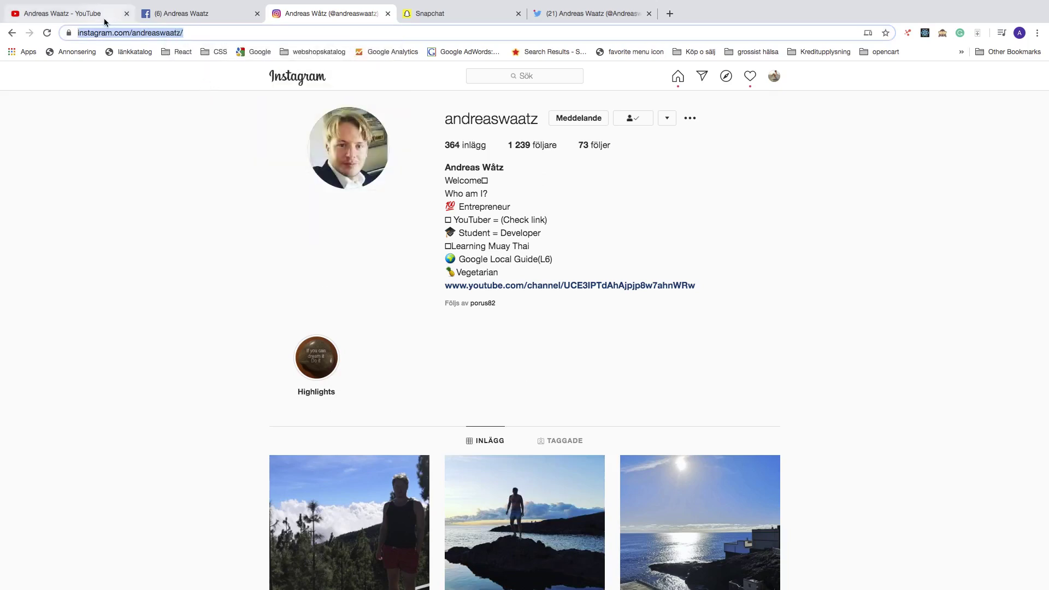
click(78, 15)
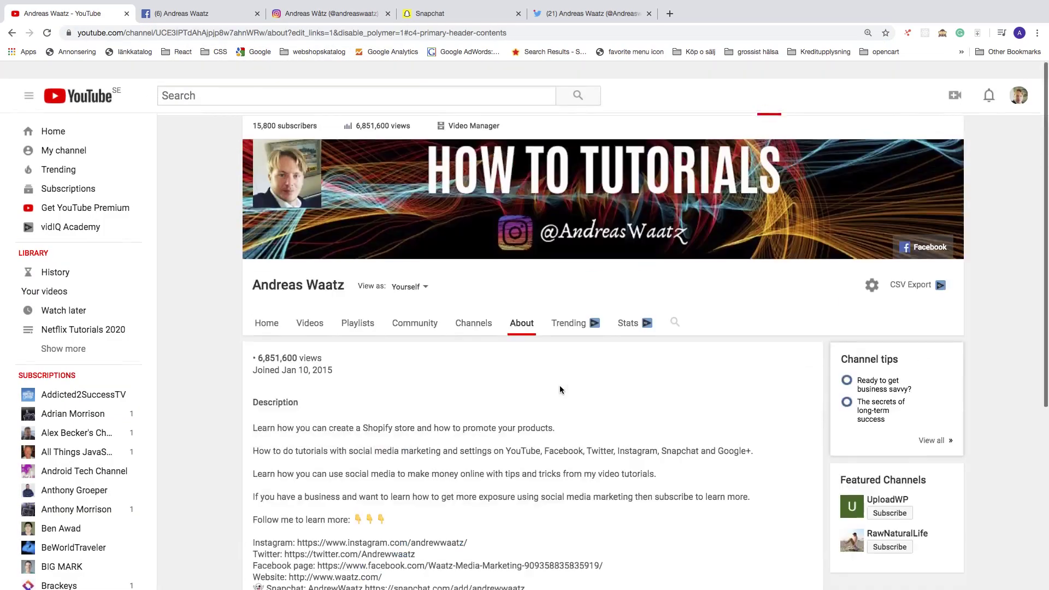
mouse_move(602, 182)
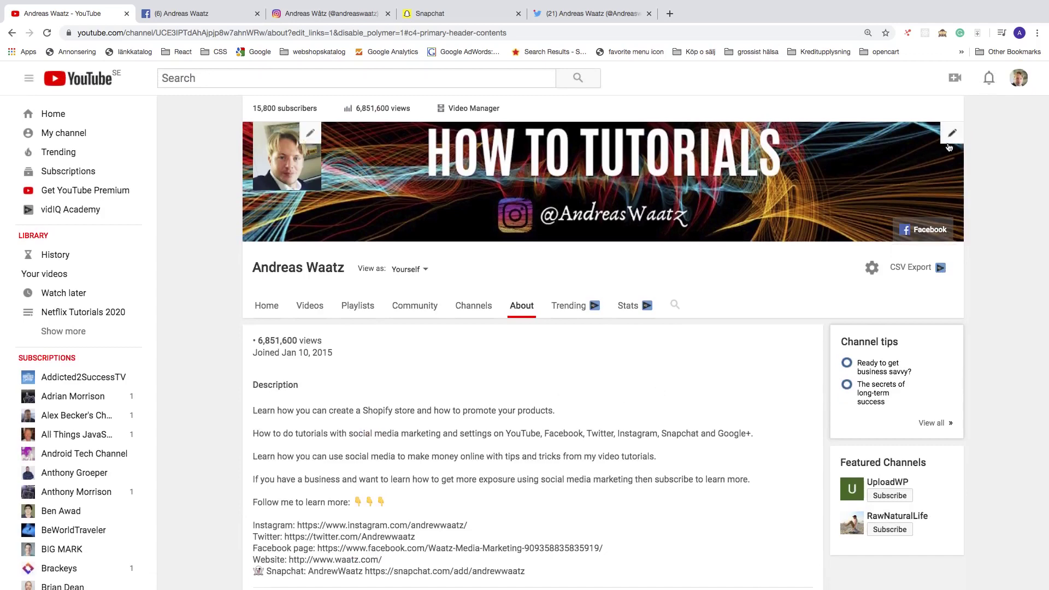
Step: Add a second custom link titled 'Instagram' with the Instagram profile URL and save the links
click(954, 136)
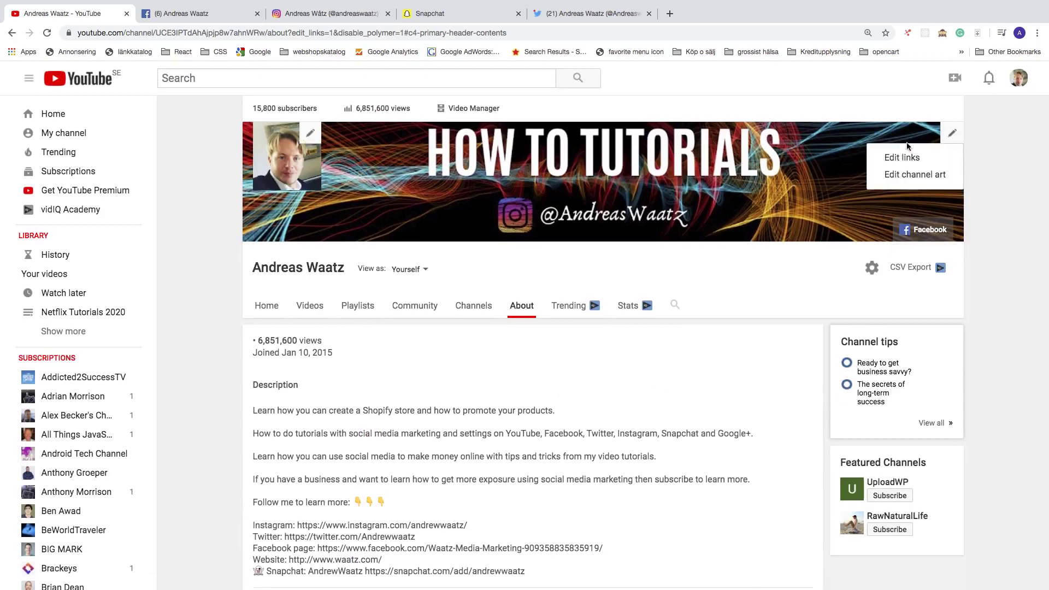
click(902, 155)
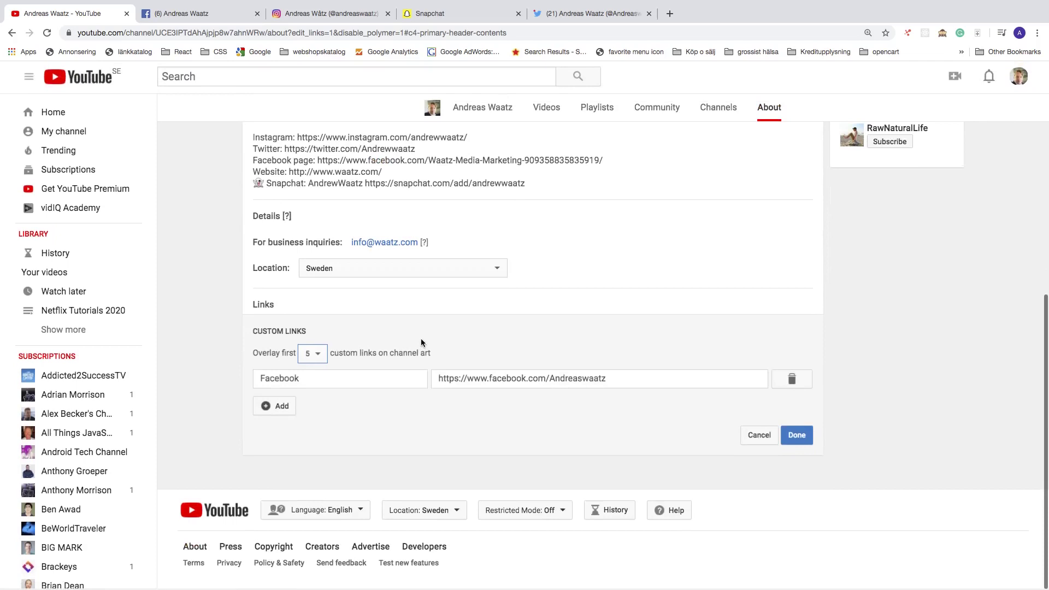
click(281, 410)
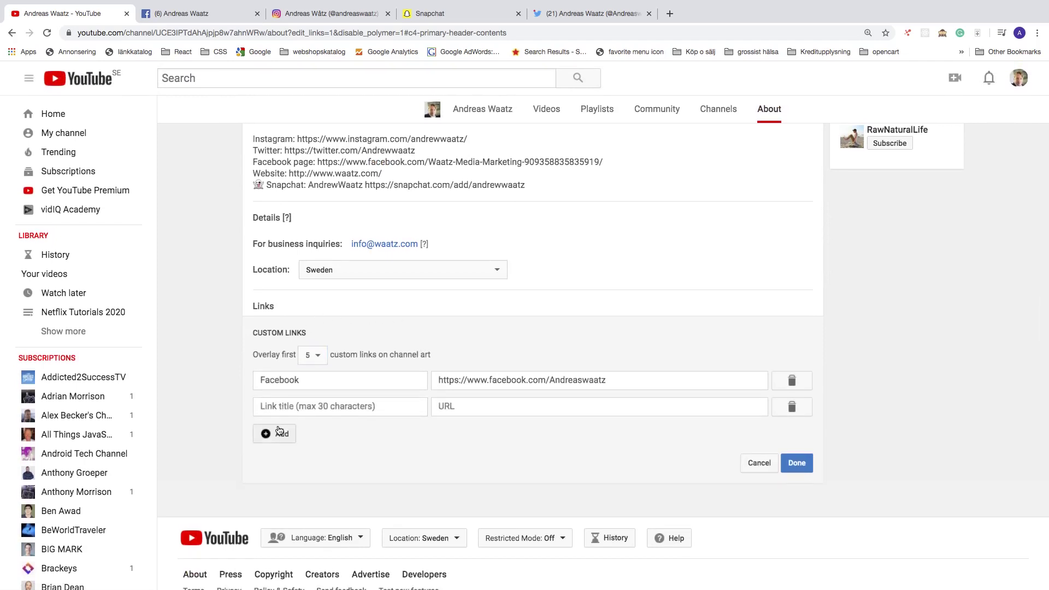
click(286, 408)
click(276, 432)
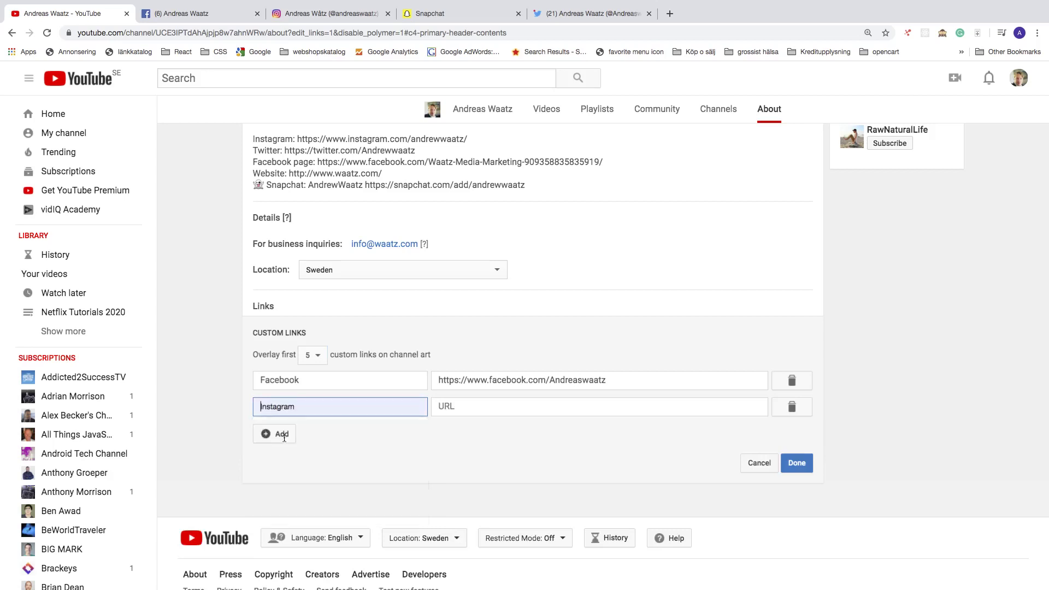
click(448, 408)
key(Down)
key(Down)
key(Return)
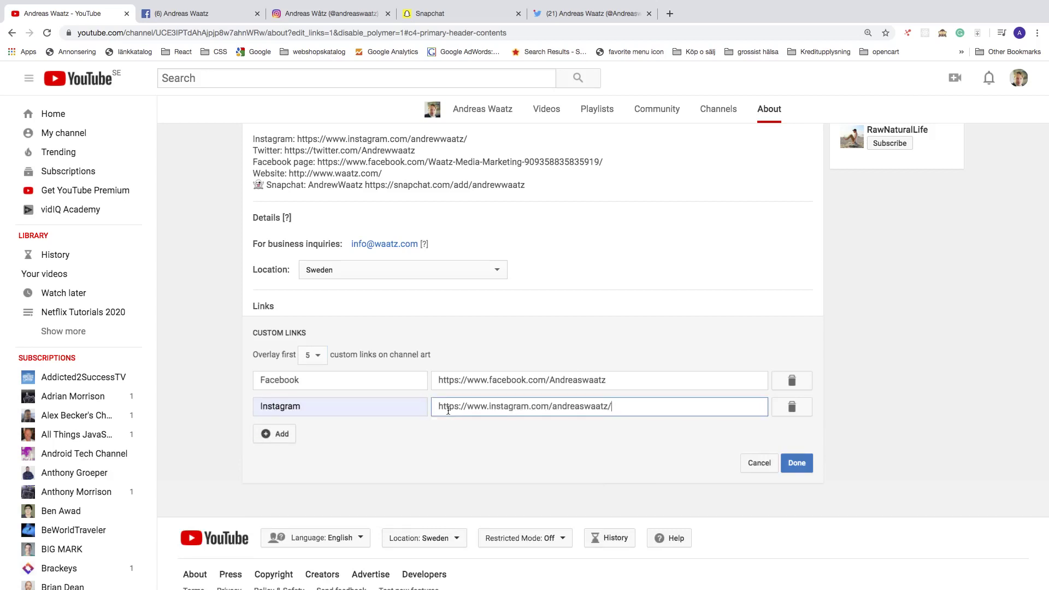
click(797, 464)
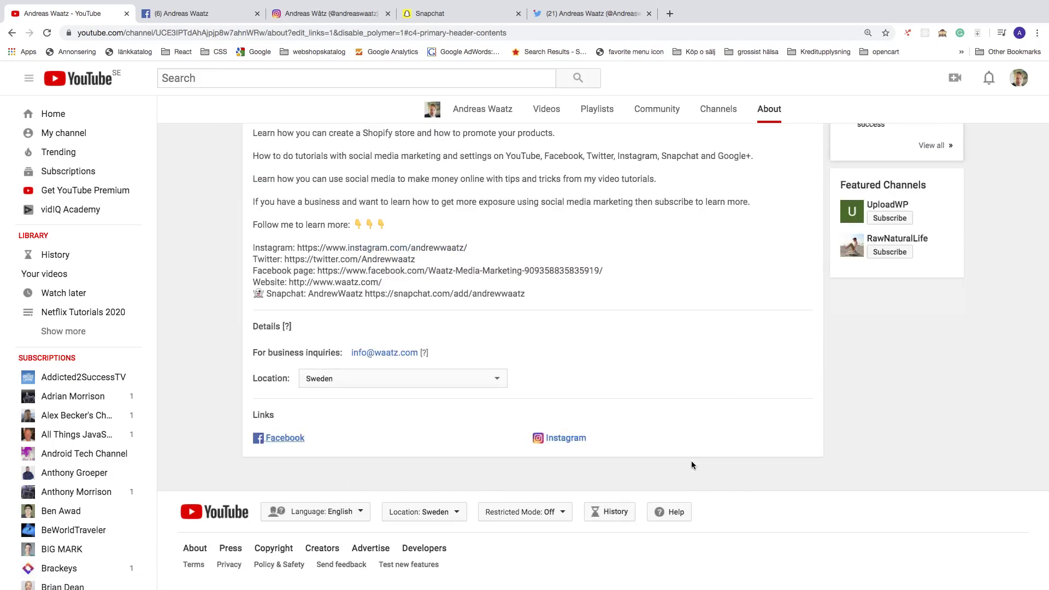
mouse_move(533, 438)
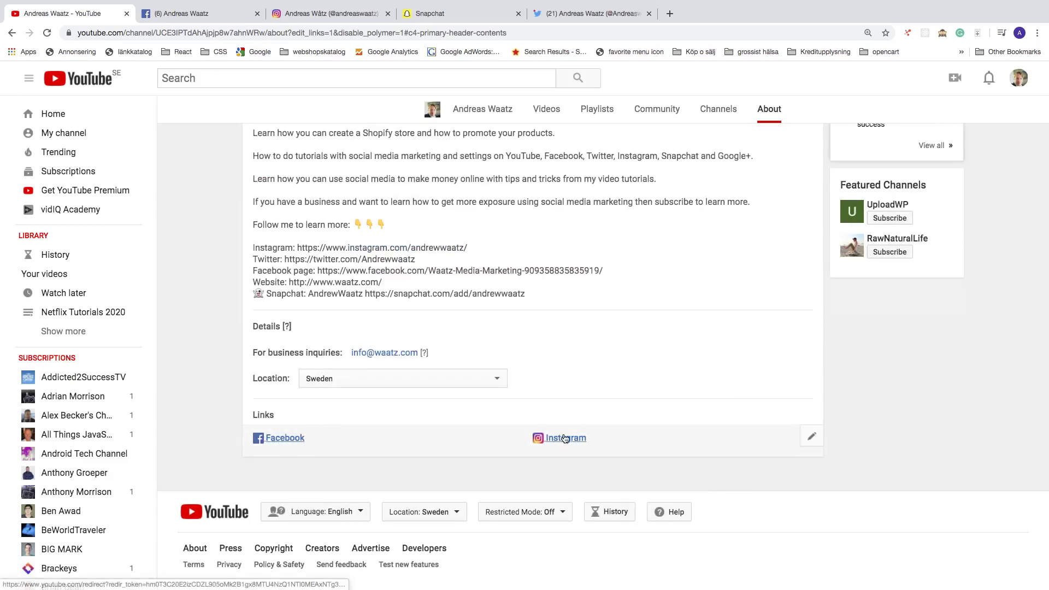
scroll(564, 438, up, 5)
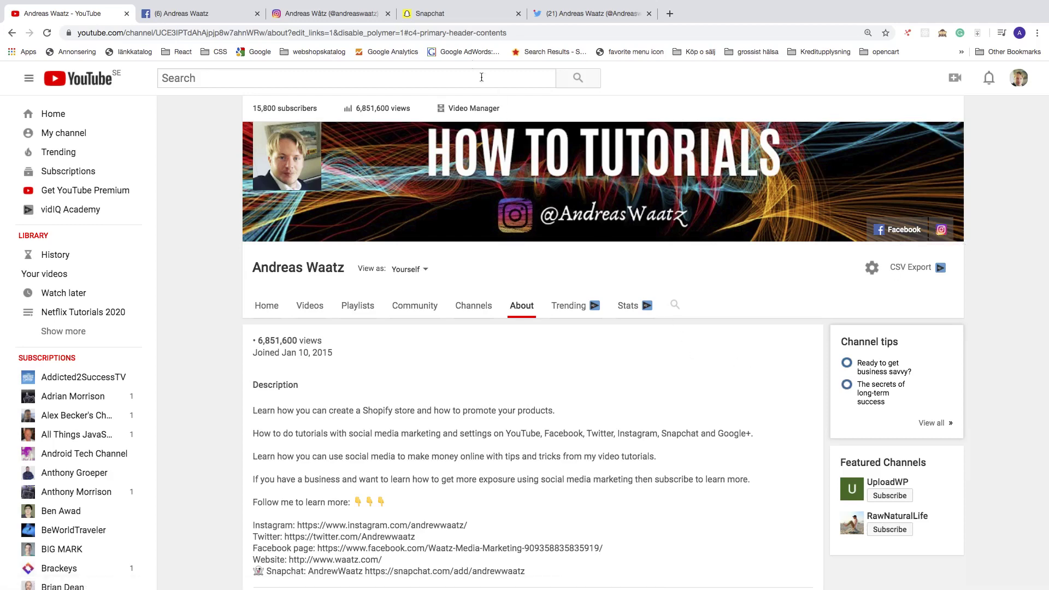
Step: Switch to the Snapchat profile page and select its address for copying
click(452, 15)
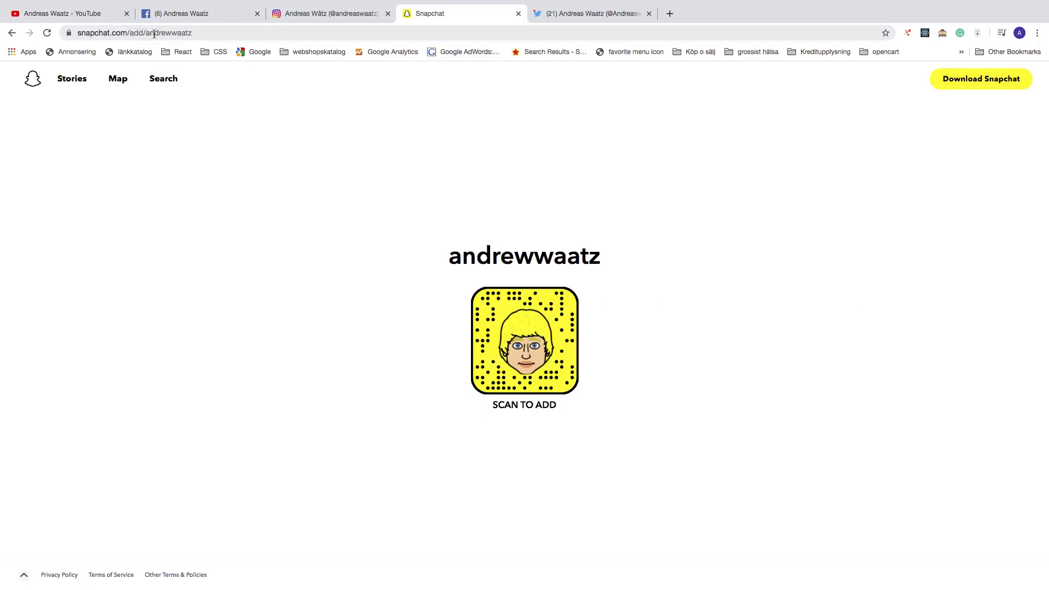
drag(194, 33, 78, 33)
right_click(100, 32)
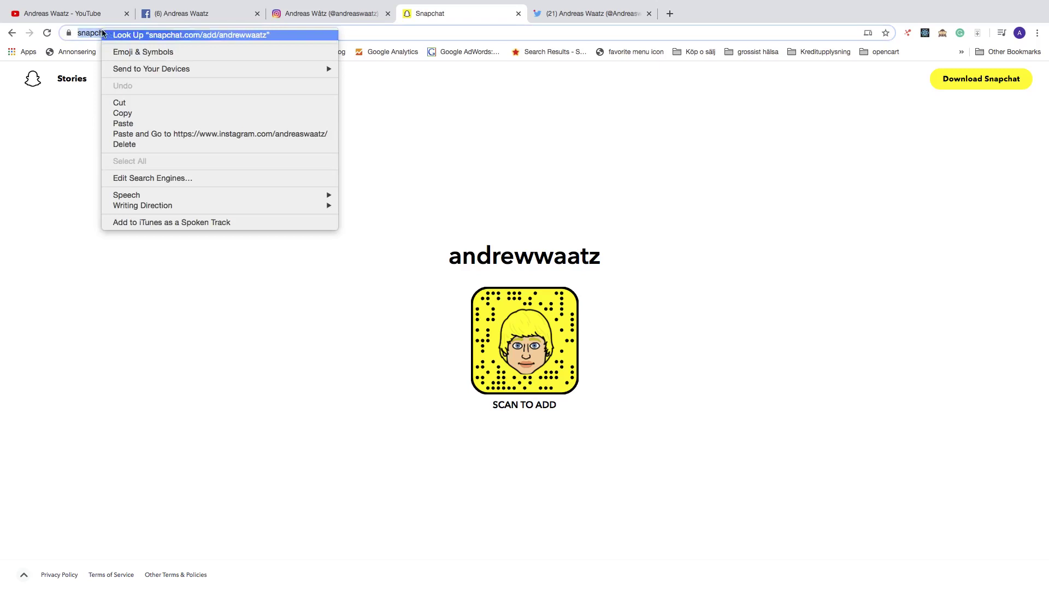
Step: Copy the Snapchat address, return to YouTube and add a new custom link row
click(129, 112)
click(99, 17)
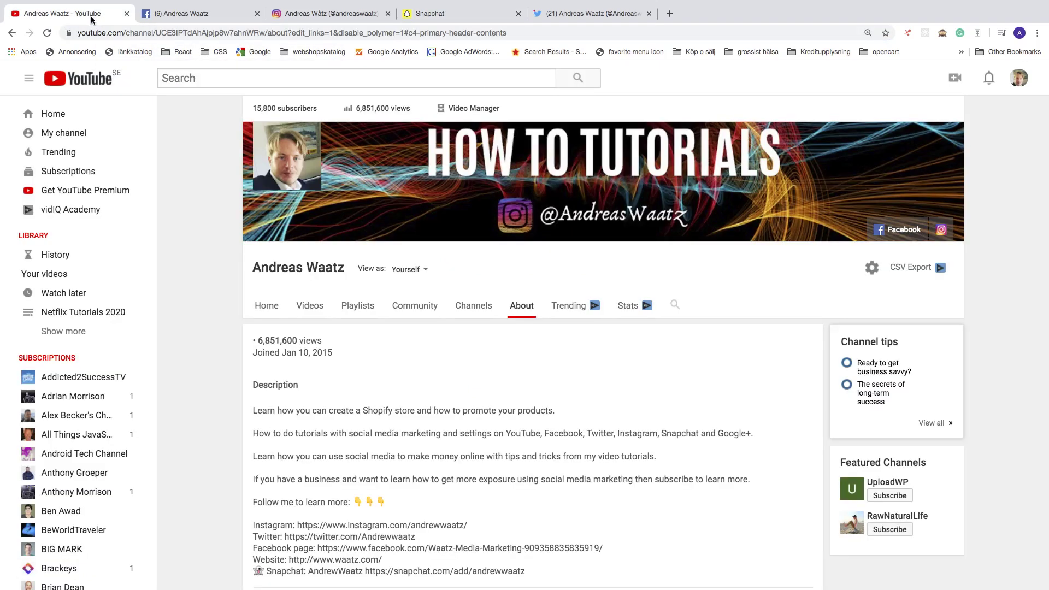
scroll(329, 370, down, 5)
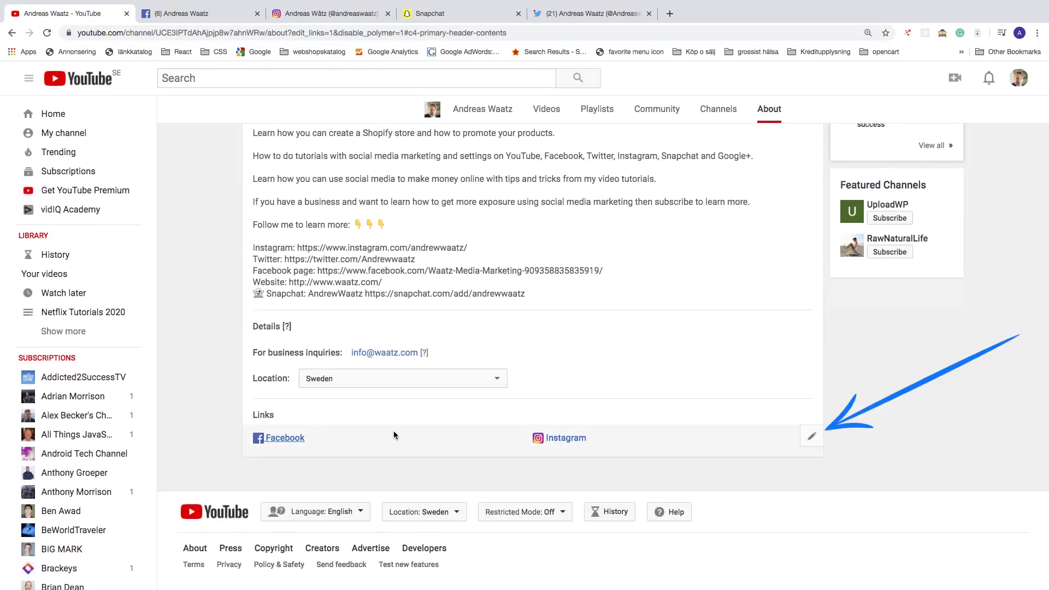
click(812, 440)
scroll(763, 433, up, 3)
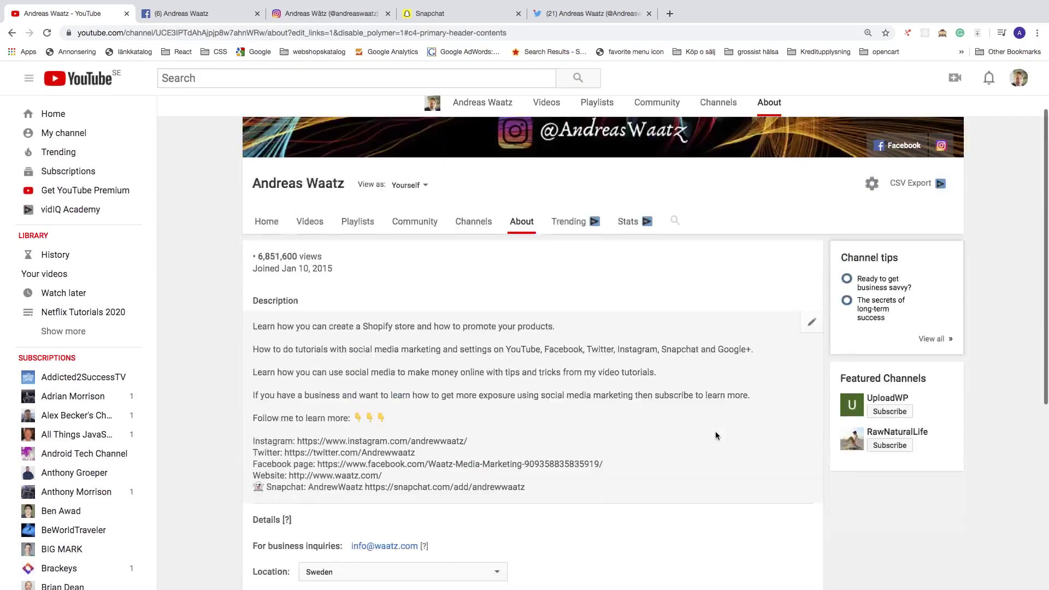
scroll(716, 431, up, 3)
scroll(549, 331, down, 3)
scroll(549, 331, down, 4)
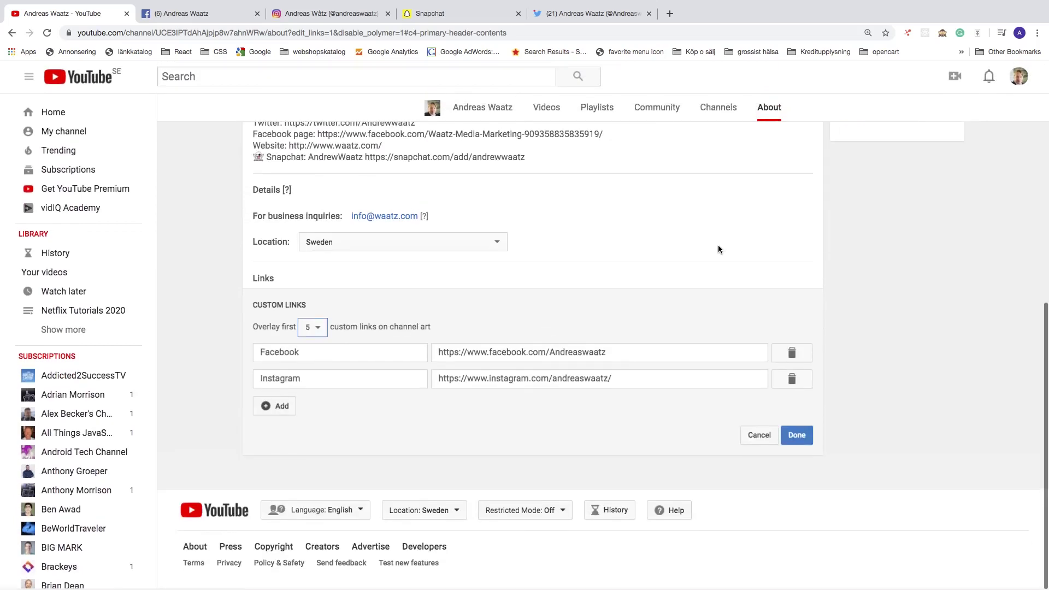
click(277, 409)
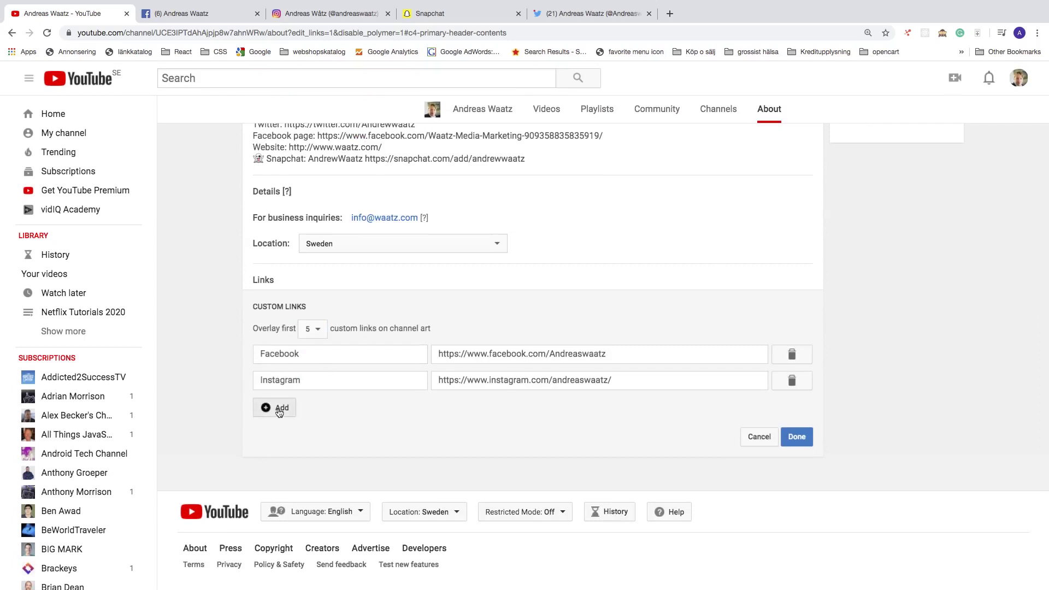
Step: Title the new link 'Snapchat', paste the Snapchat profile URL and save the links
click(285, 407)
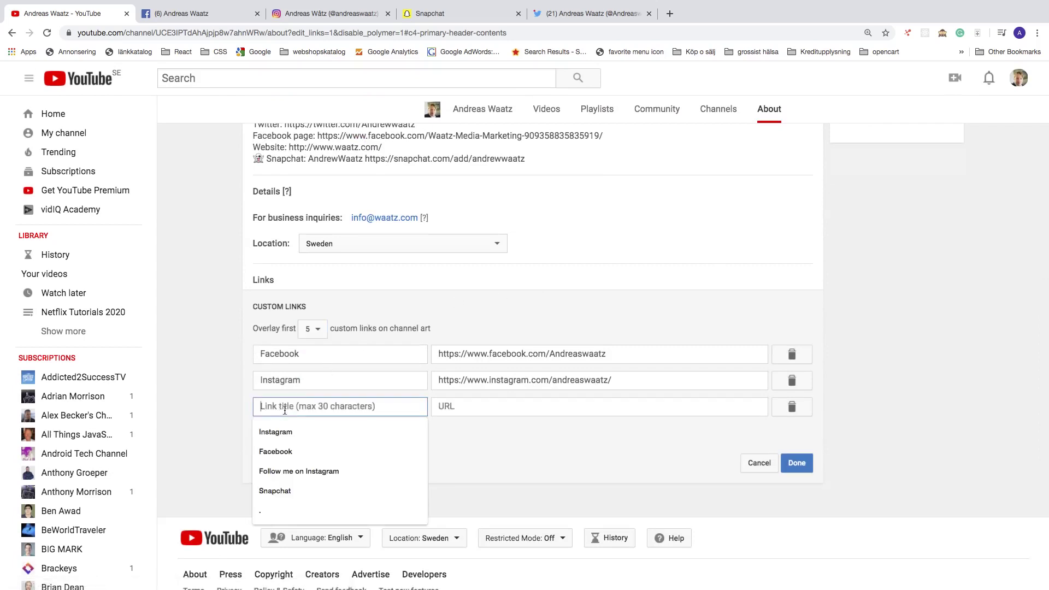
click(276, 491)
click(475, 404)
right_click(461, 407)
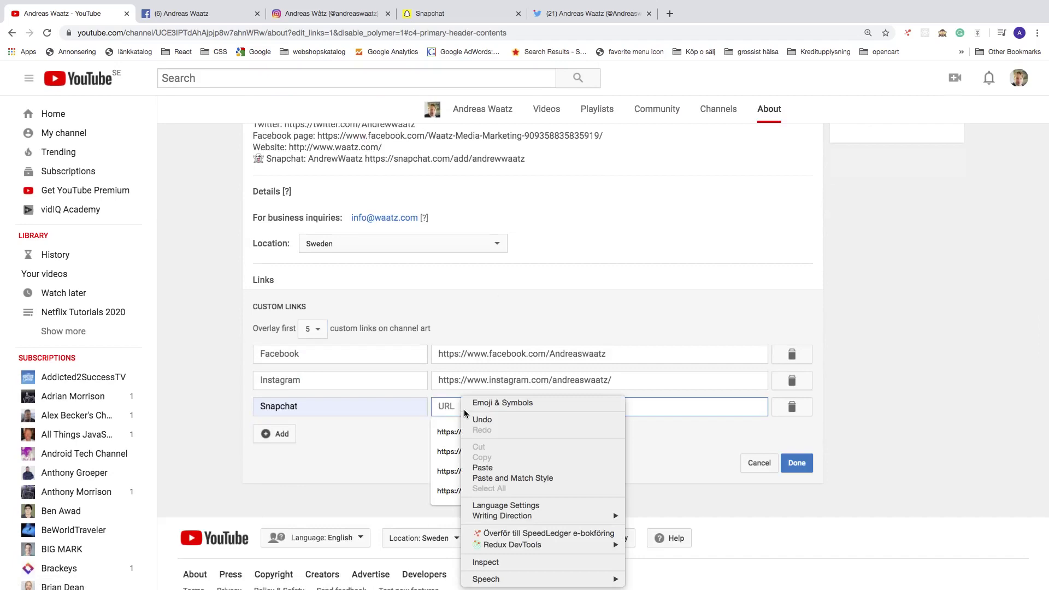
click(483, 468)
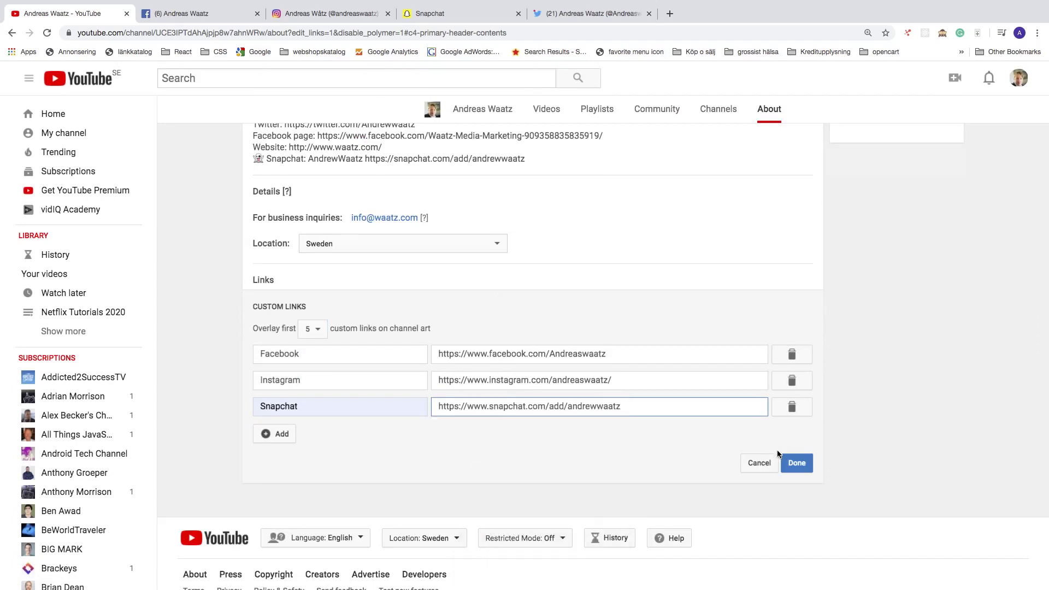
click(793, 459)
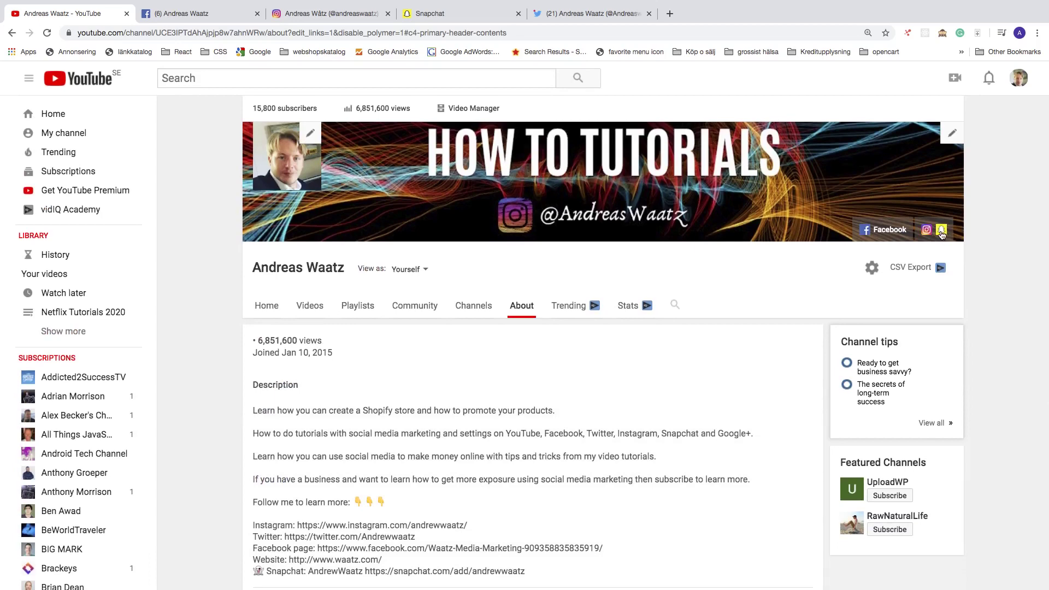
Step: Copy the Twitter profile address from the Twitter tab and return to the YouTube About page
click(584, 16)
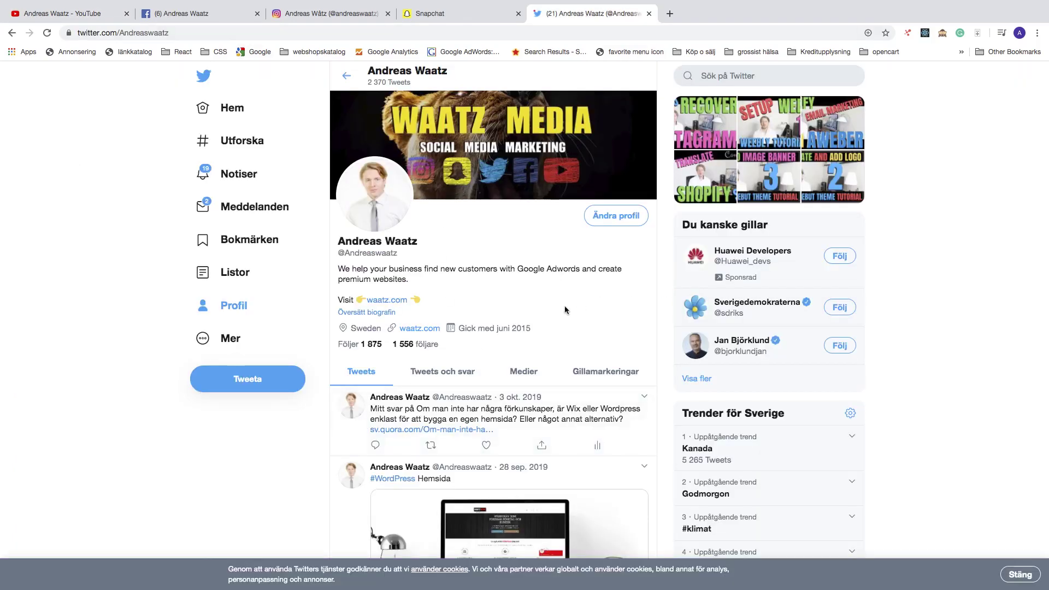
click(172, 33)
right_click(172, 34)
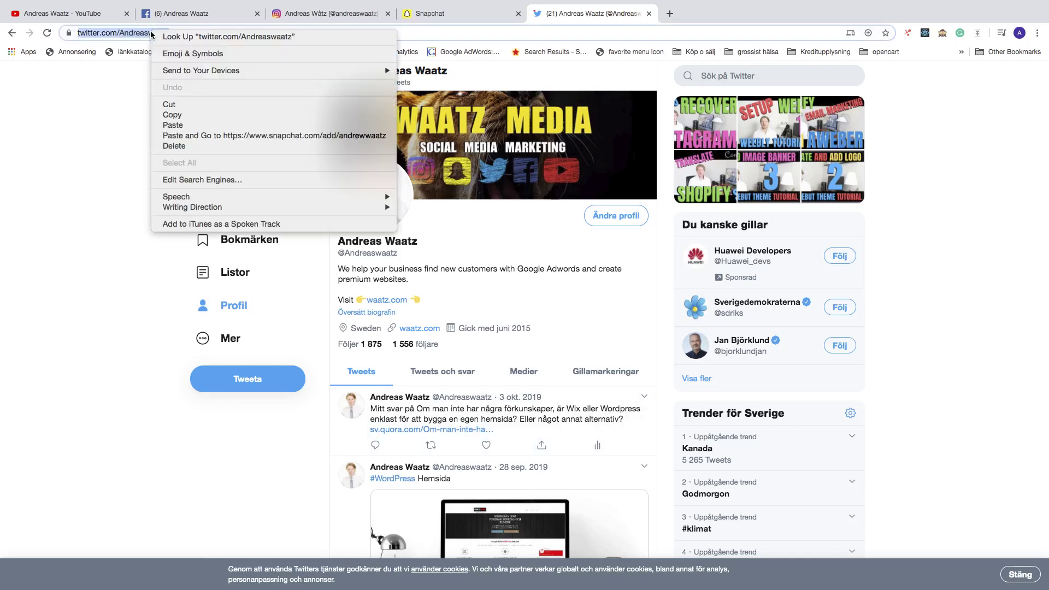
click(176, 108)
click(81, 16)
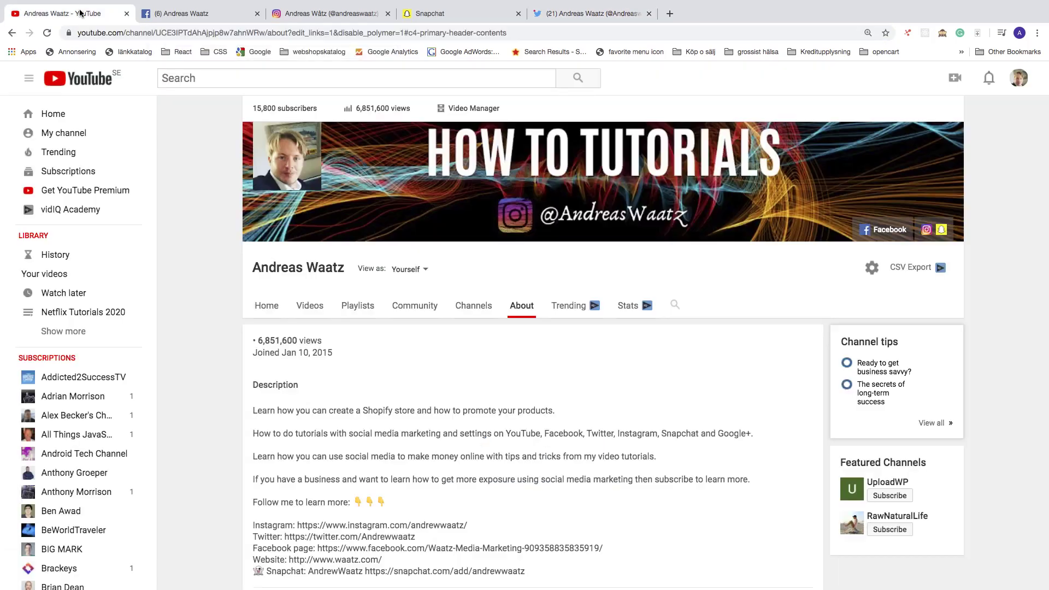
scroll(576, 345, down, 1)
scroll(615, 369, down, 3)
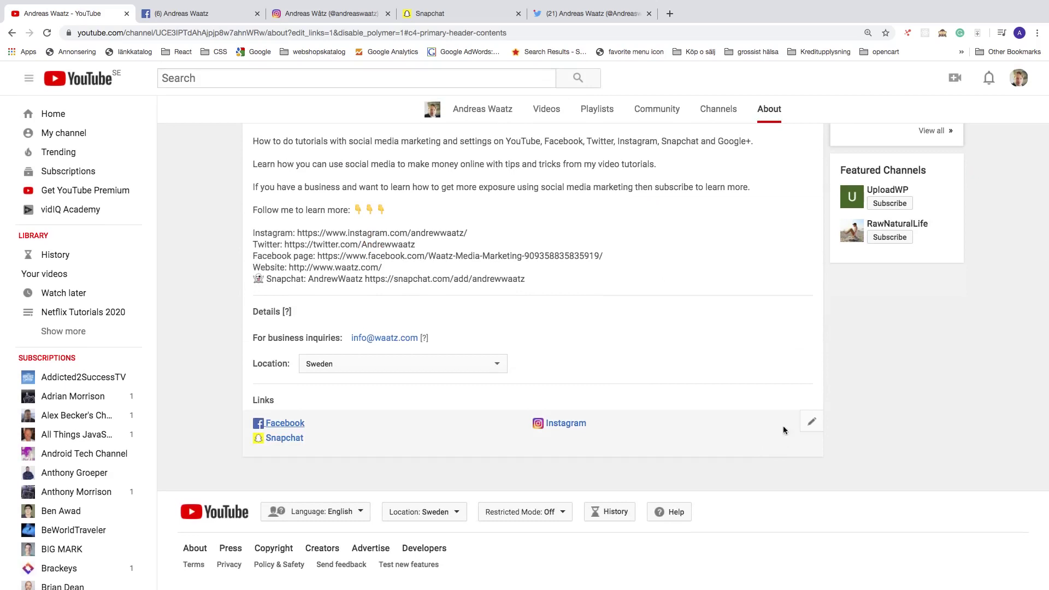
Step: Add a 'Twitter' custom link row, paste the Twitter profile URL and save the links
click(811, 423)
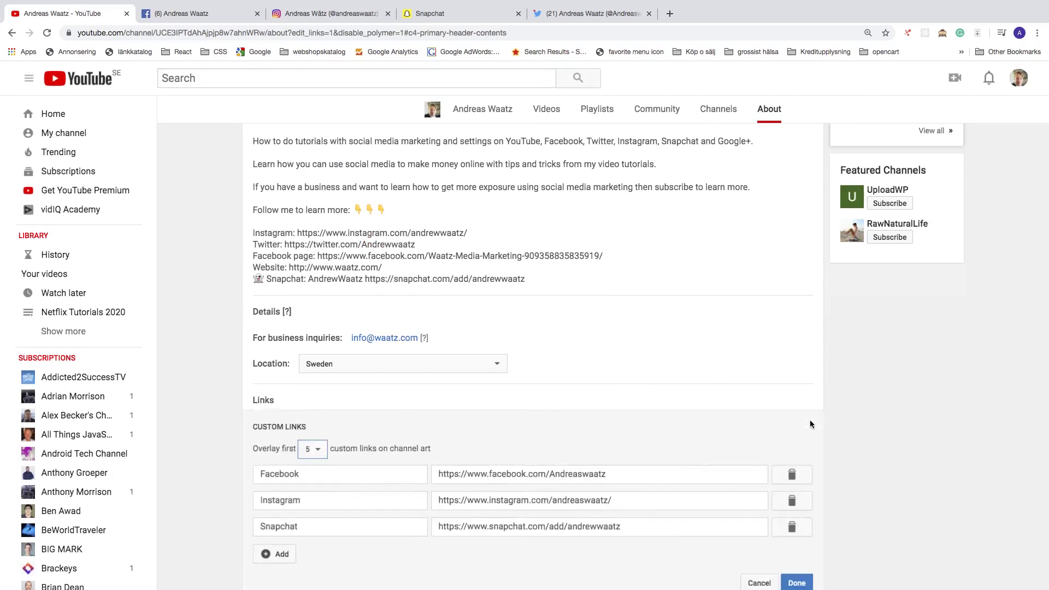
click(276, 552)
scroll(370, 413, down, 2)
click(367, 410)
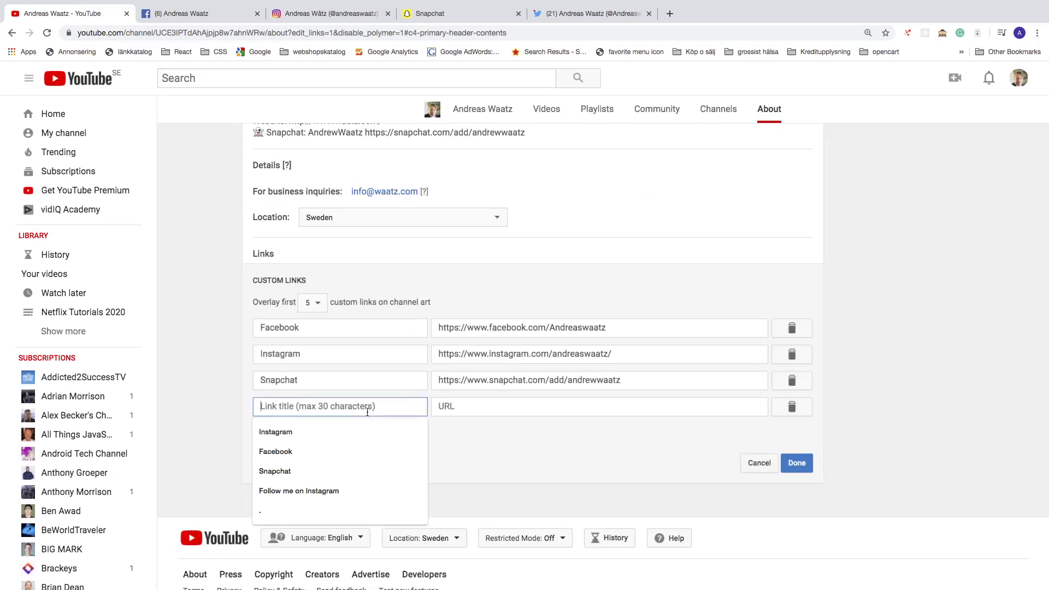
text(Twitter)
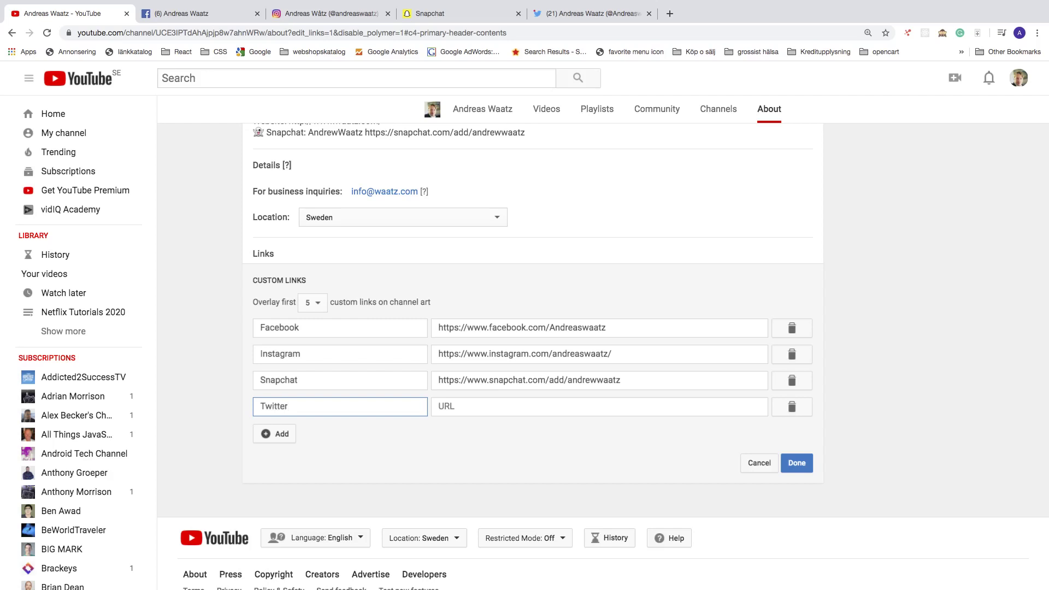
click(470, 413)
right_click(470, 410)
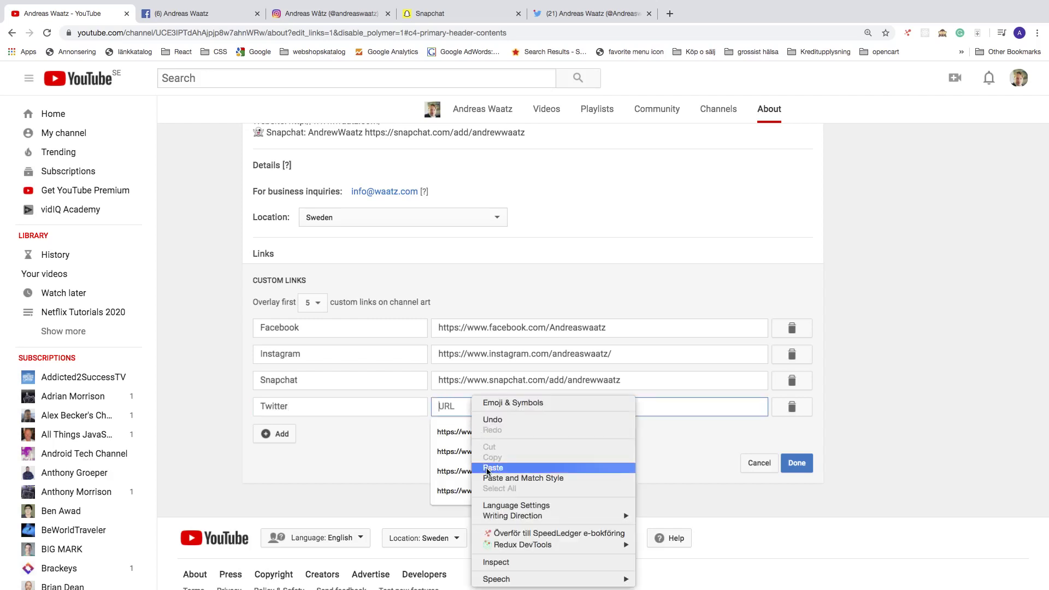
click(487, 471)
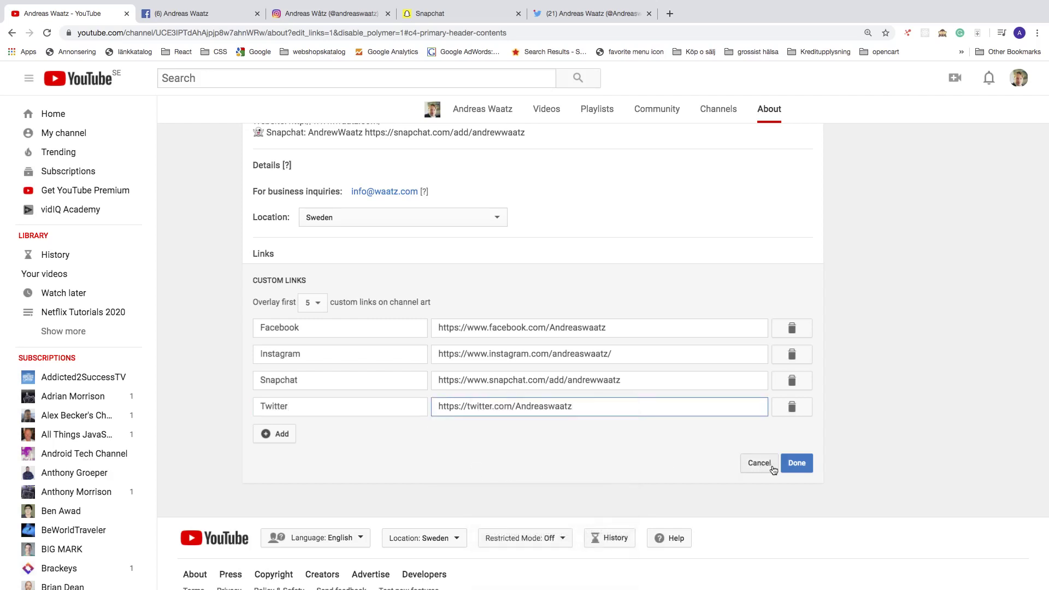
click(791, 464)
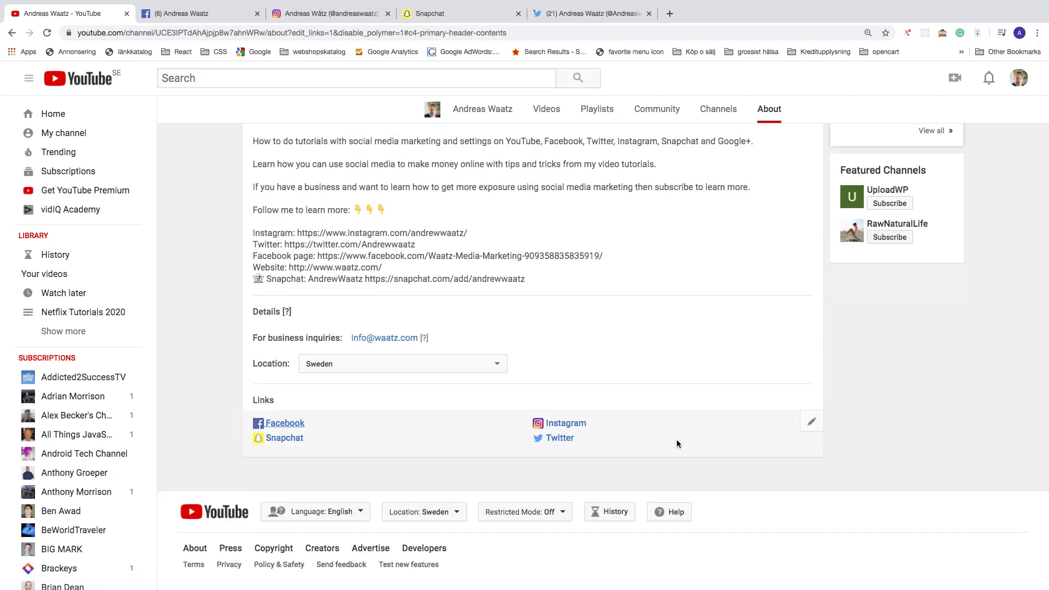
scroll(676, 440, up, 5)
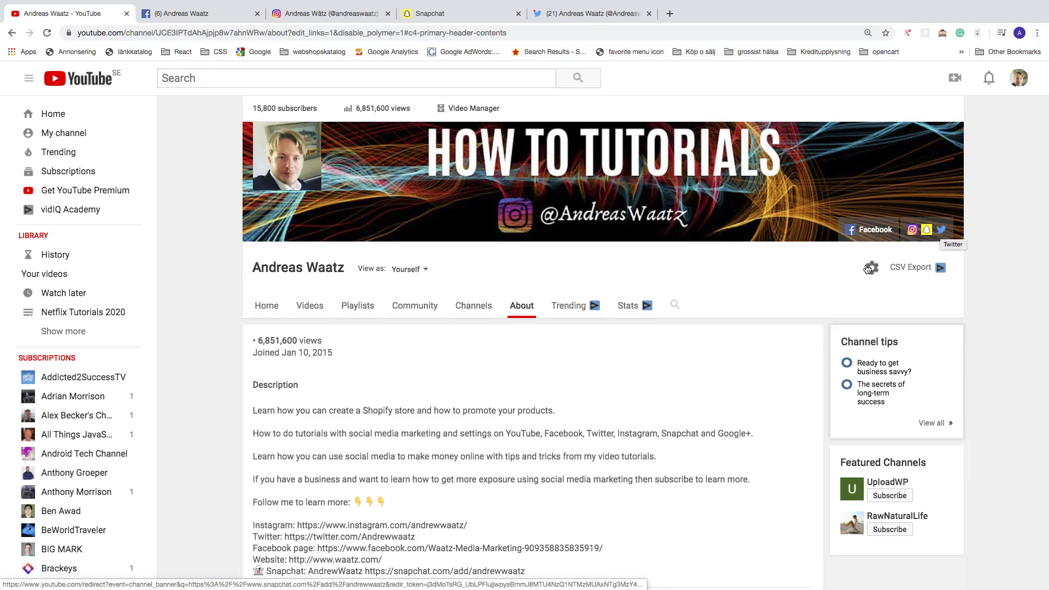
scroll(860, 267, down, 5)
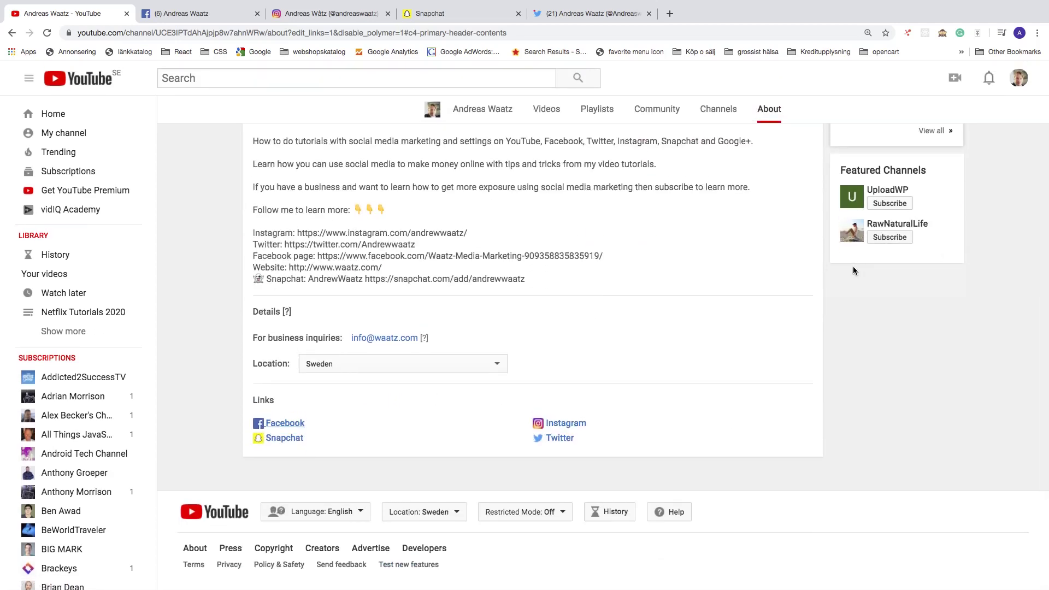
click(812, 425)
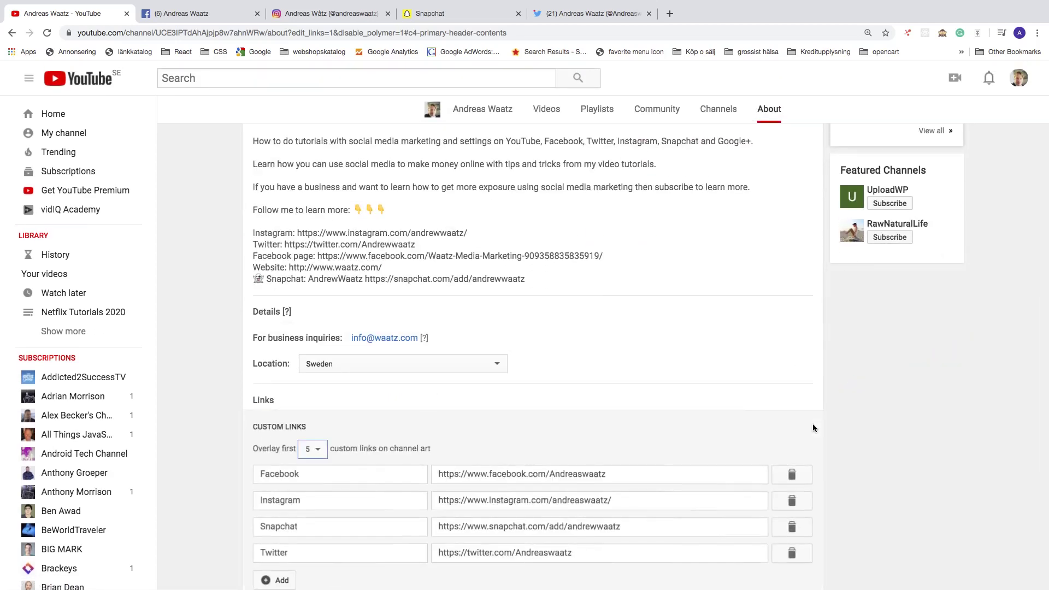
scroll(591, 435, down, 3)
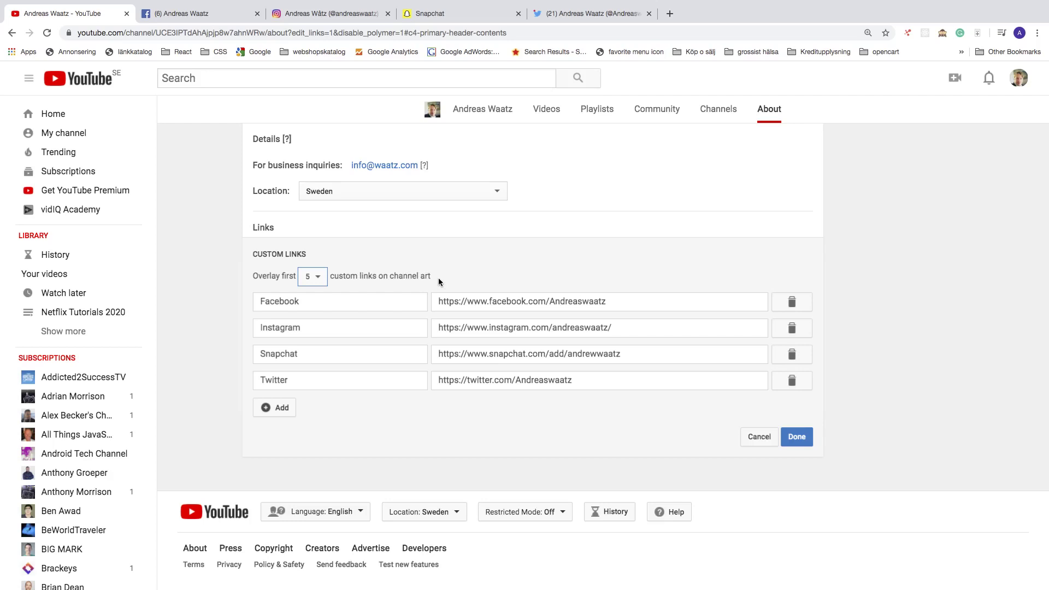
click(315, 279)
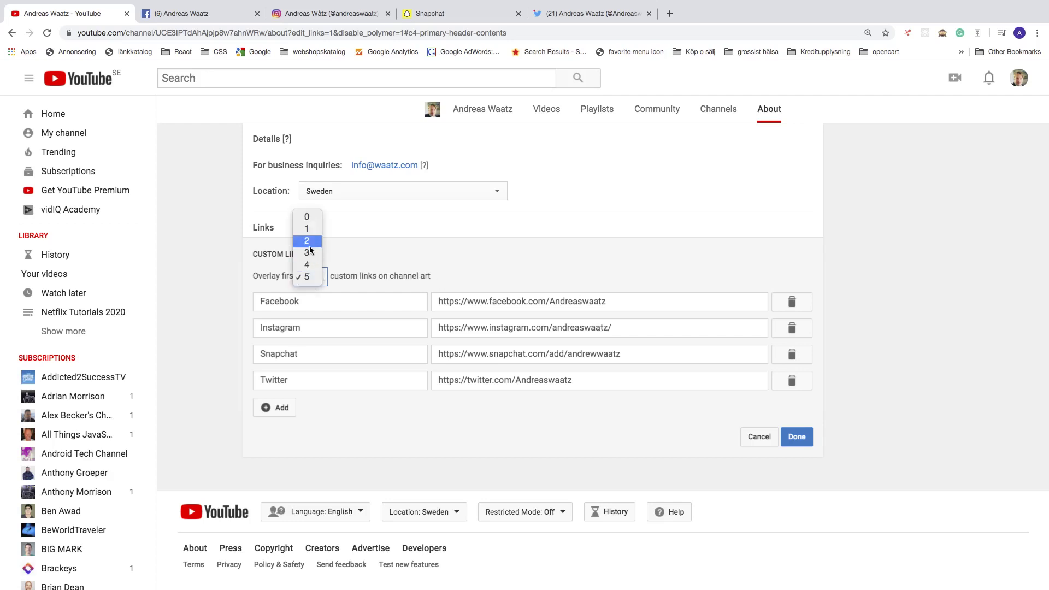
key(Escape)
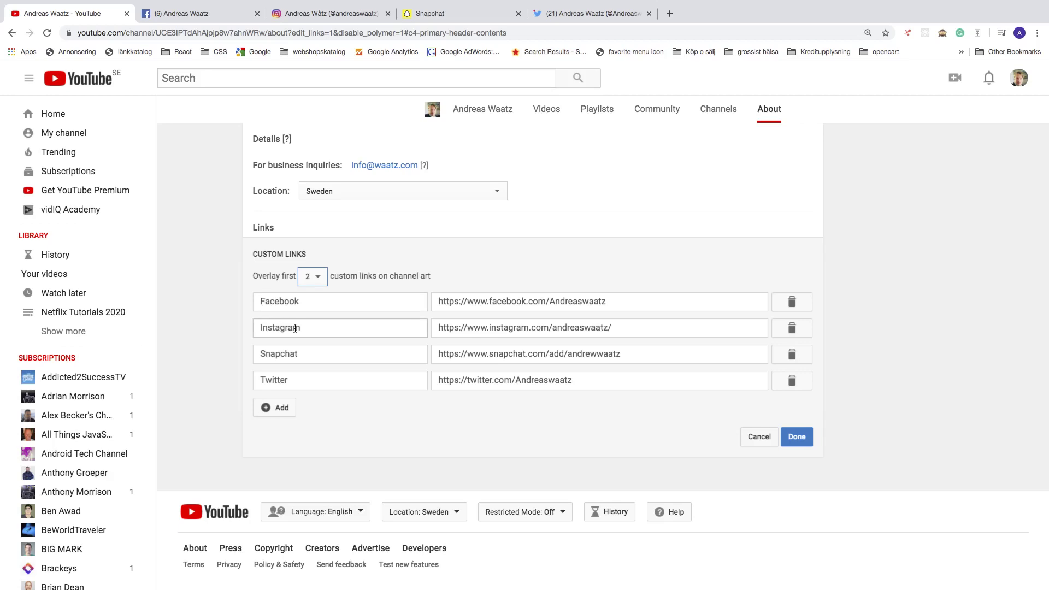
click(797, 437)
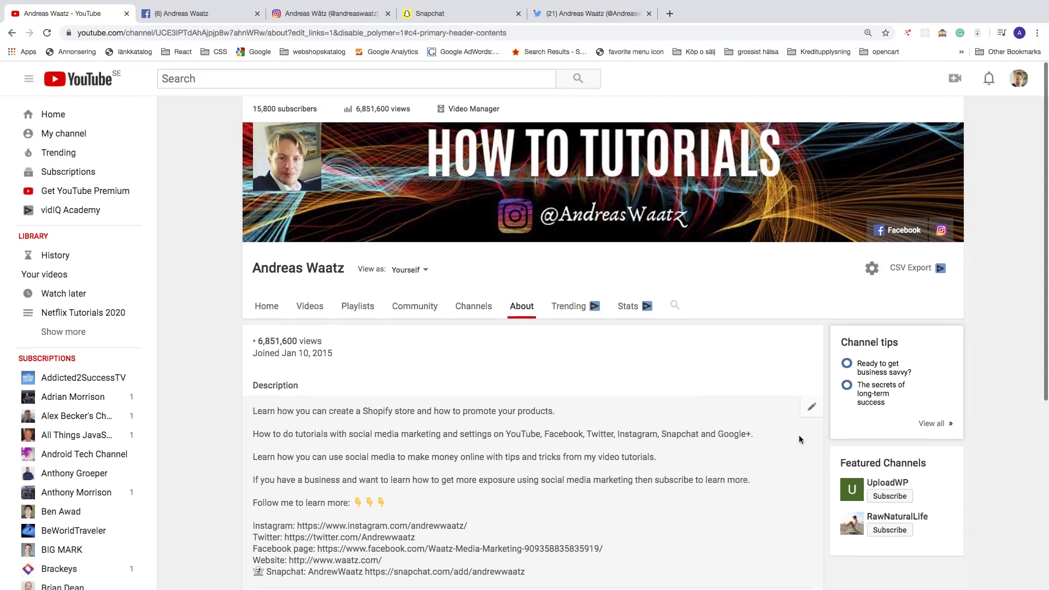
mouse_move(900, 229)
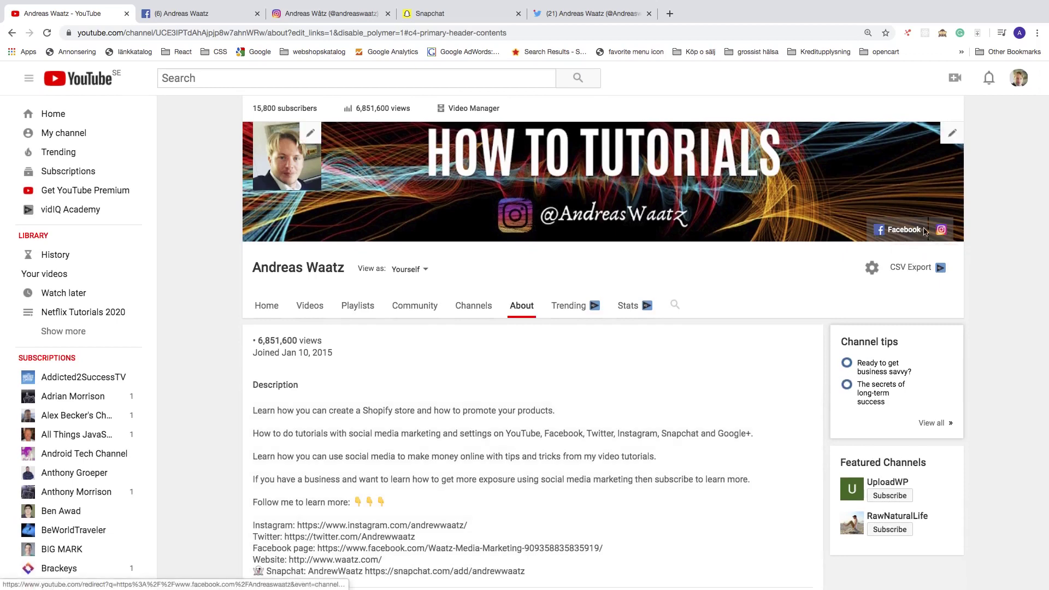
scroll(942, 230, down, 5)
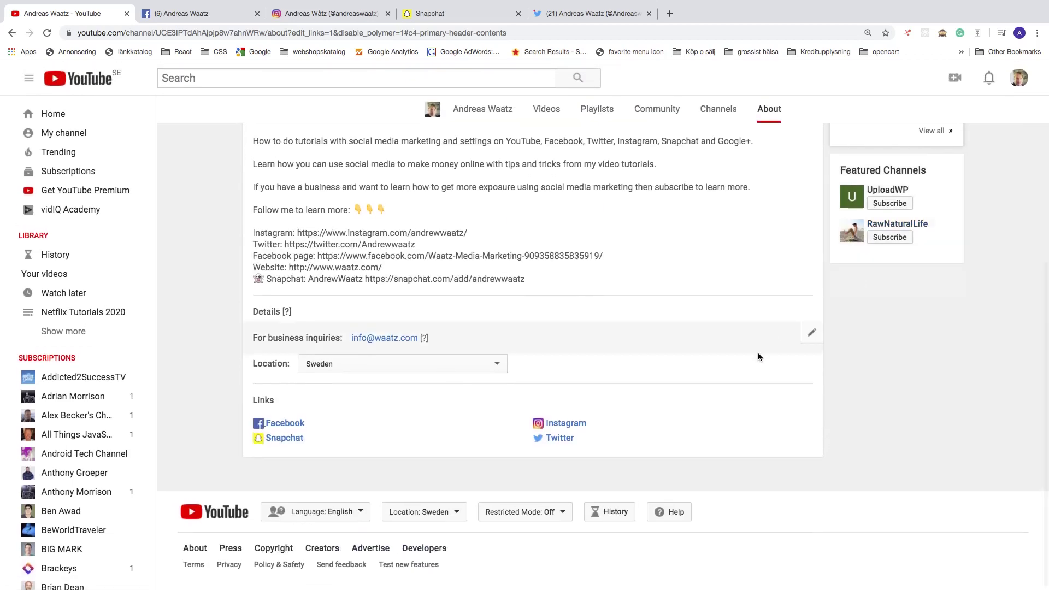
click(803, 420)
scroll(340, 432, down, 3)
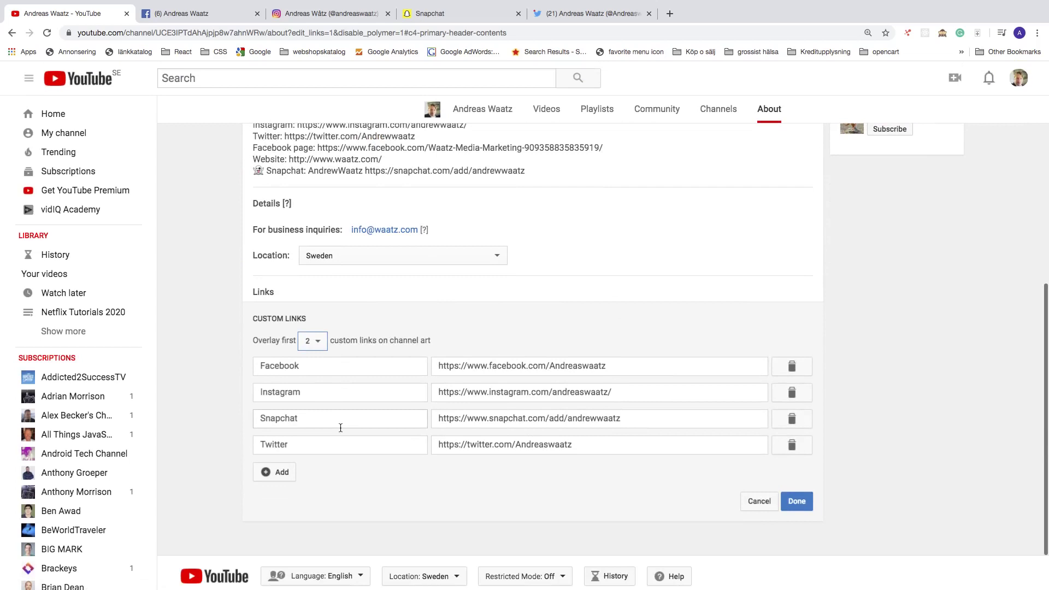
click(320, 341)
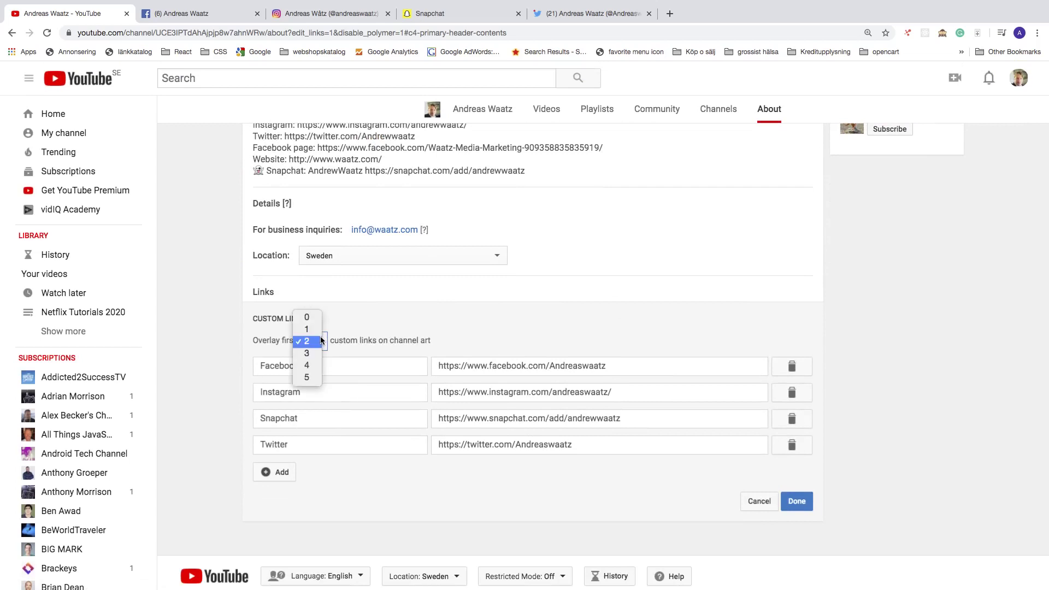
click(308, 376)
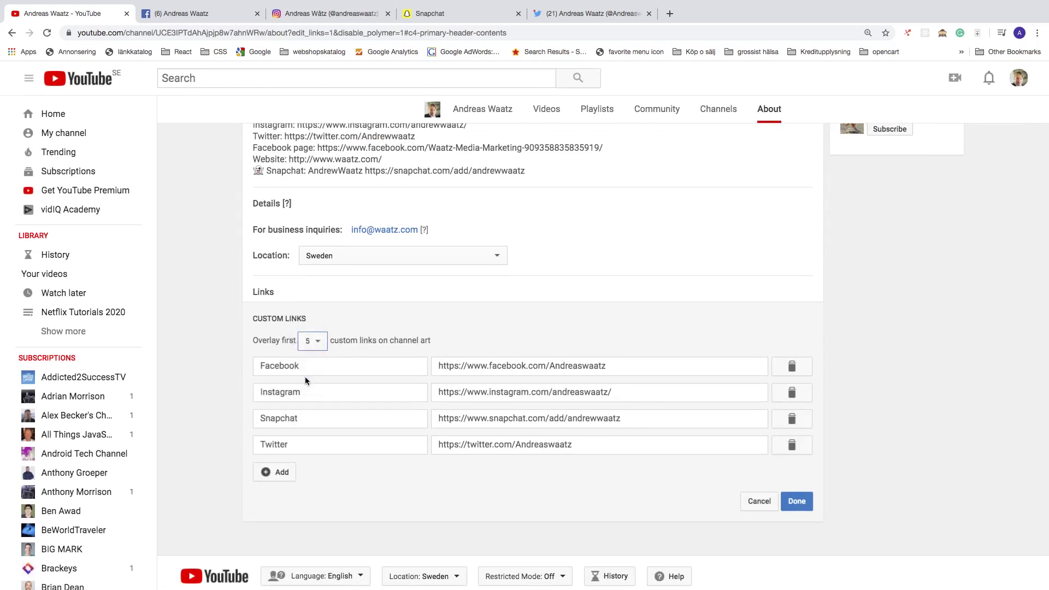
click(797, 504)
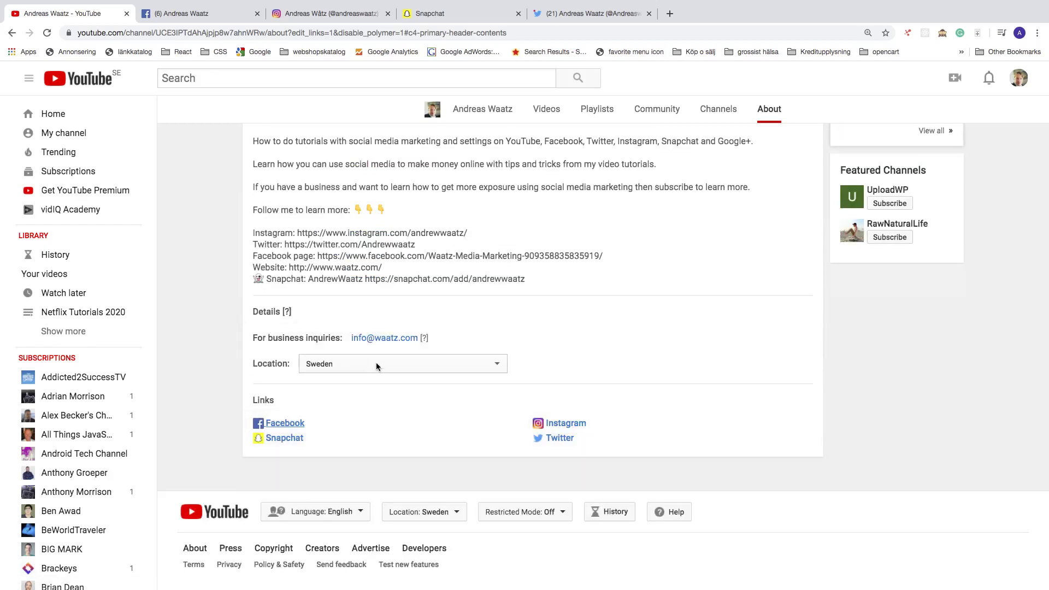